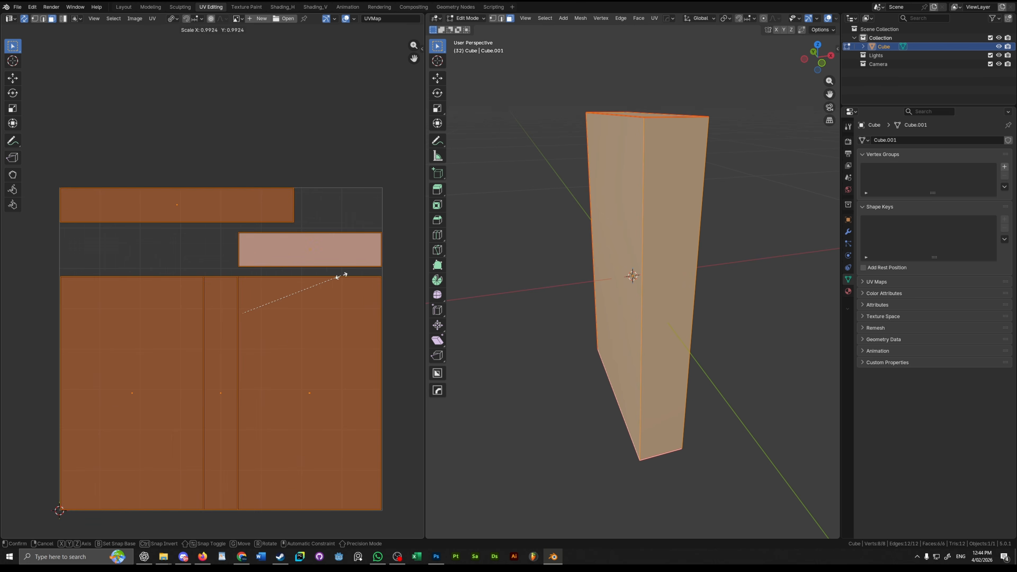
Scale all UV islands down to about 0.99 and move the long upper island inward from the UV border
click(353, 302)
drag(167, 240, 202, 177)
key(g)
key(y)
click(202, 200)
key(g)
key(x)
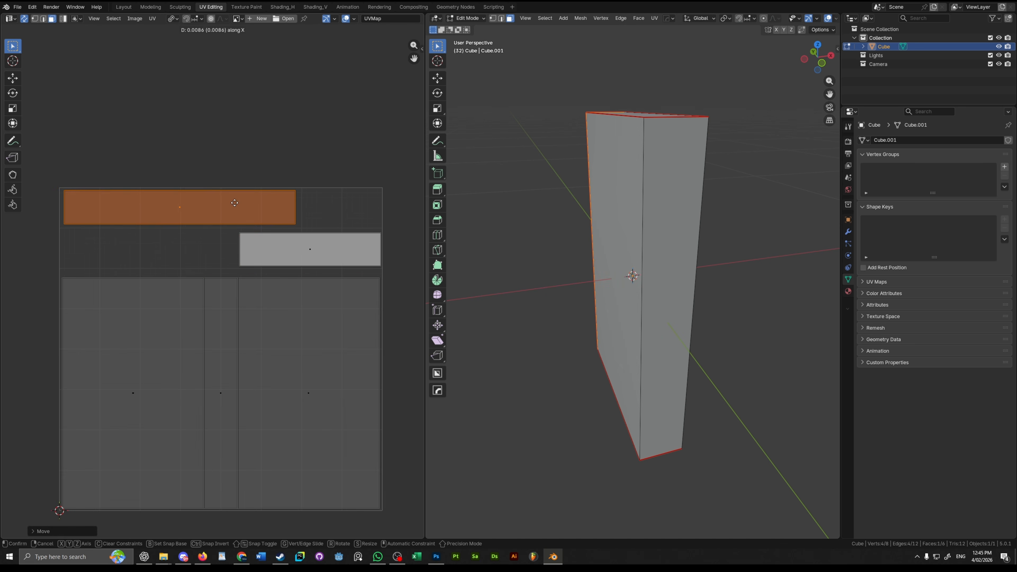
click(235, 204)
key(g)
key(y)
click(220, 223)
Export the layout of all UV islands as a 1024 × 1024 PNG image
scroll(281, 248, down, 4)
click(322, 261)
drag(322, 261, 340, 253)
scroll(380, 257, up, 5)
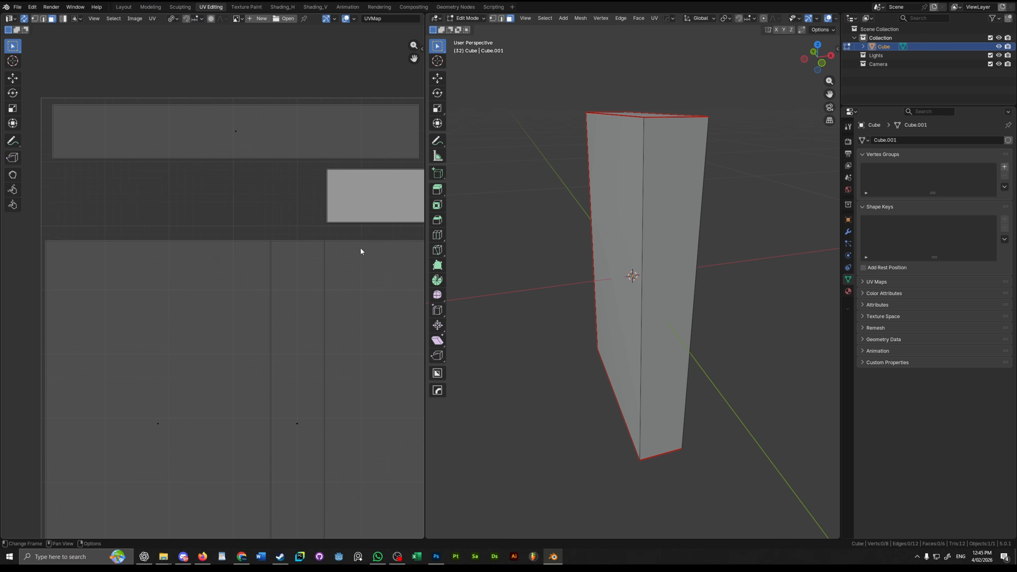
scroll(344, 225, down, 2)
key(a)
click(152, 18)
mouse_move(168, 85)
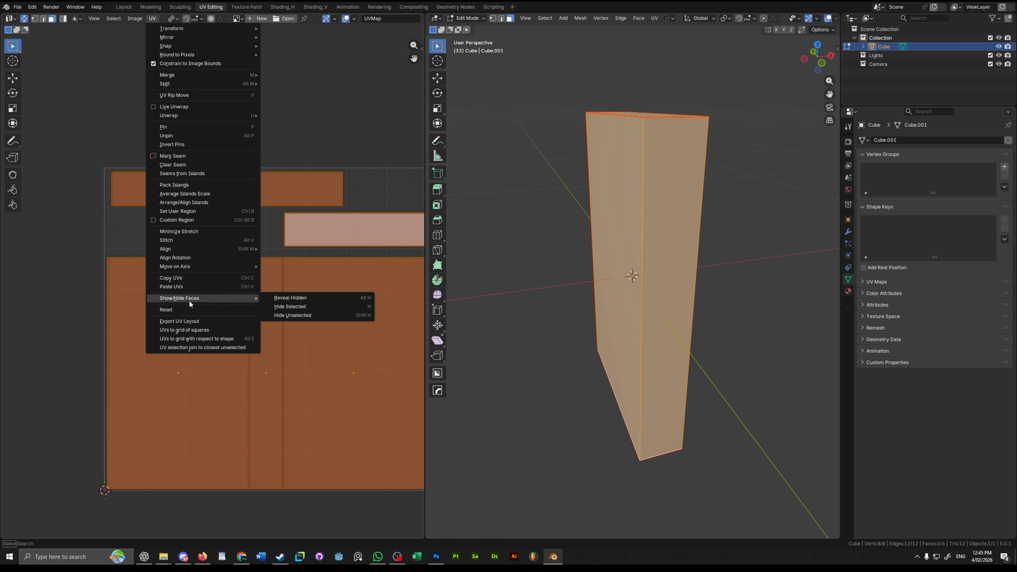
click(190, 321)
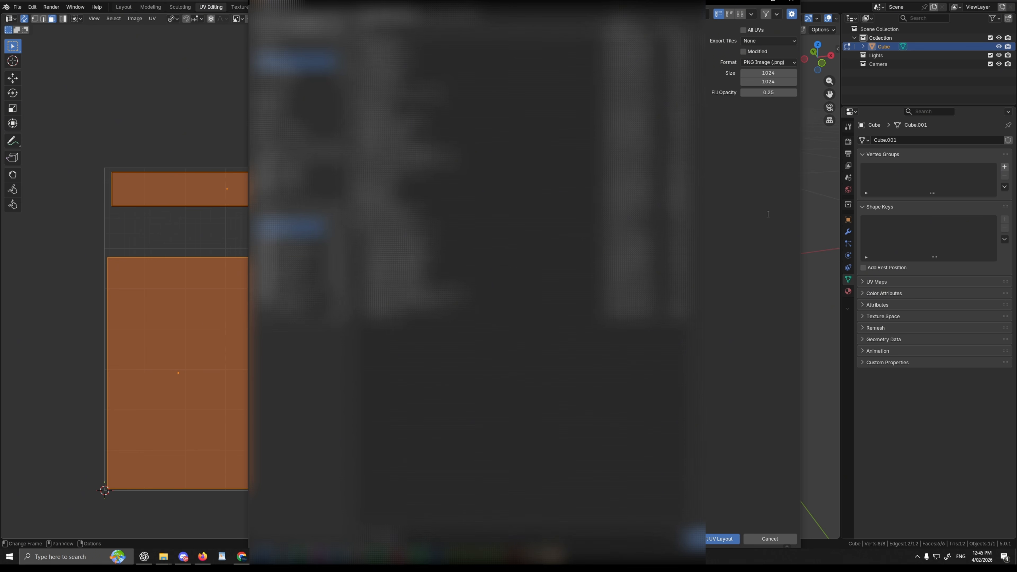
click(715, 539)
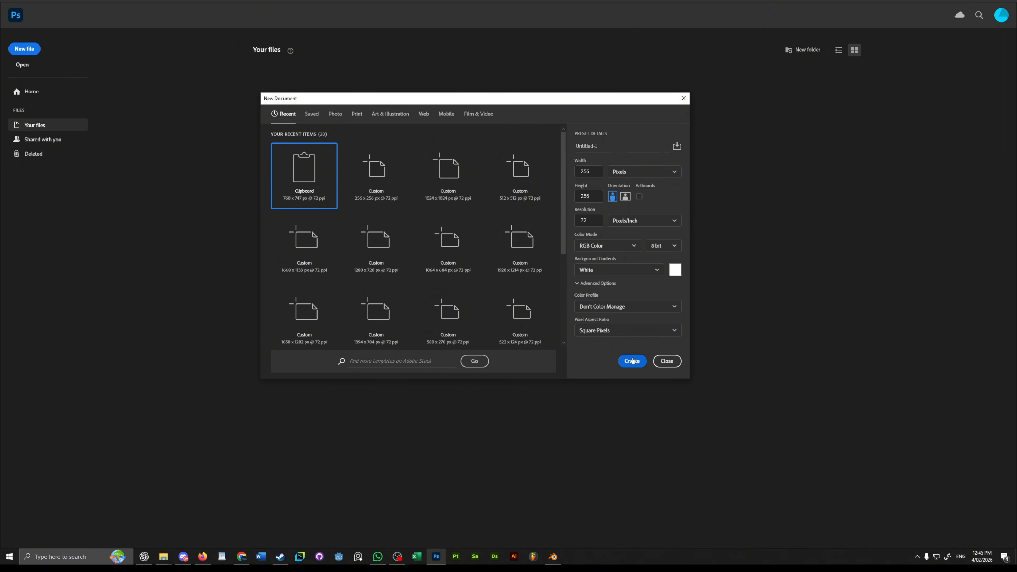
In Photoshop, create a 256 × 256 px document with a white background and place the exported UV layout image in it
click(633, 361)
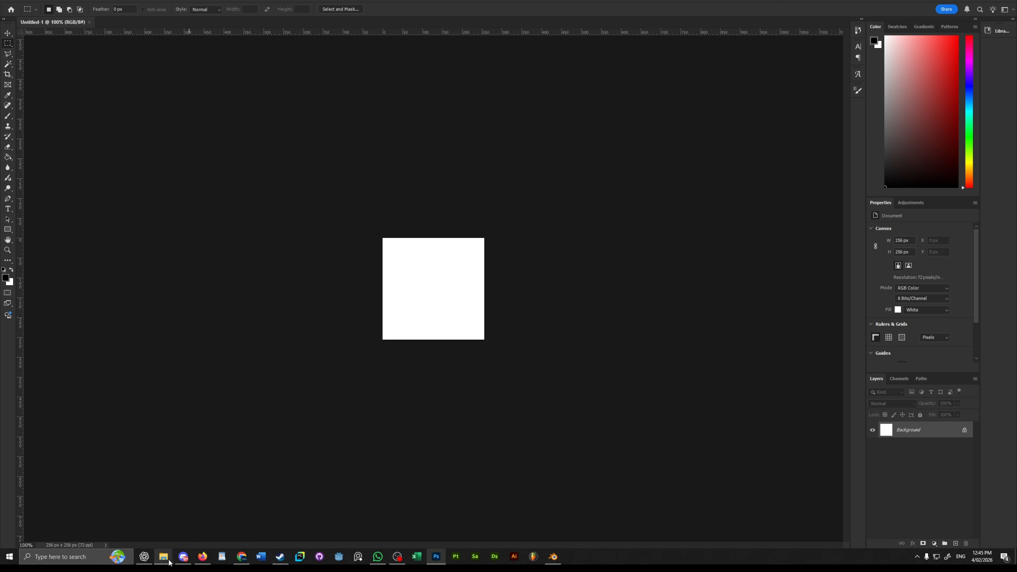
click(164, 557)
drag(585, 161, 413, 284)
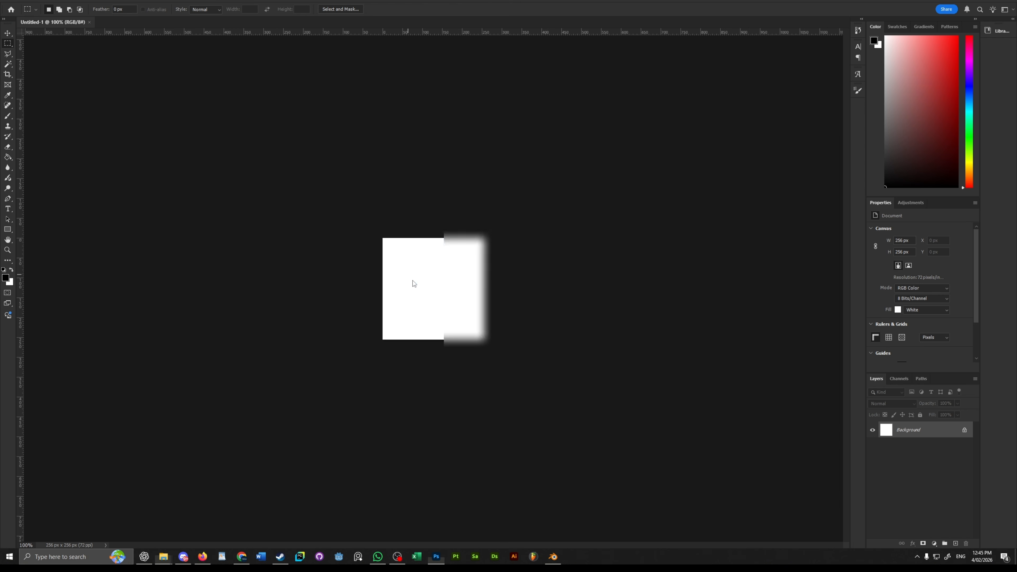
scroll(558, 338, up, 8)
key(Return)
scroll(572, 329, up, 4)
Fill the Background layer beneath the UV layout with dark grey
click(908, 446)
key(g)
click(543, 306)
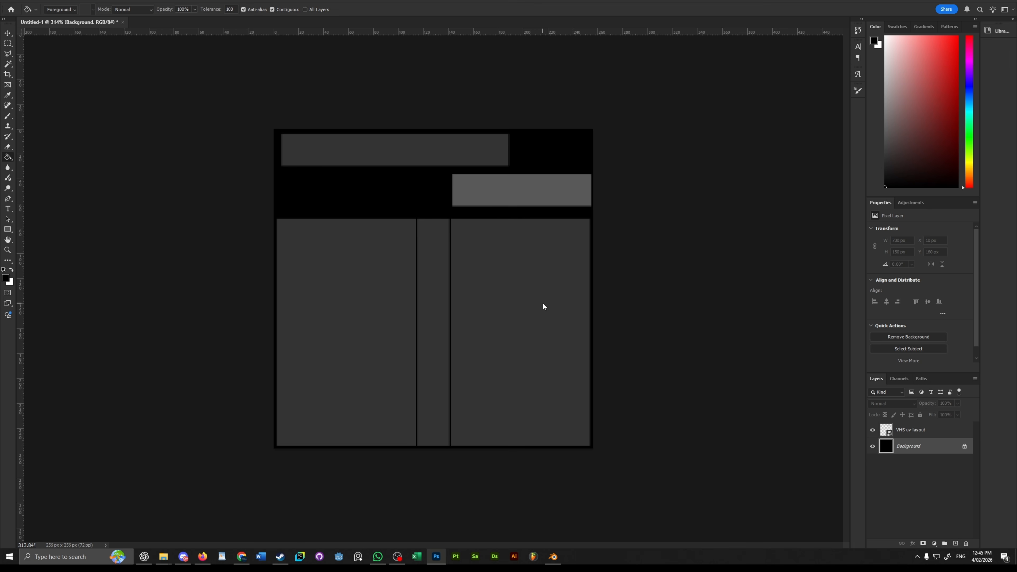
scroll(665, 339, up, 2)
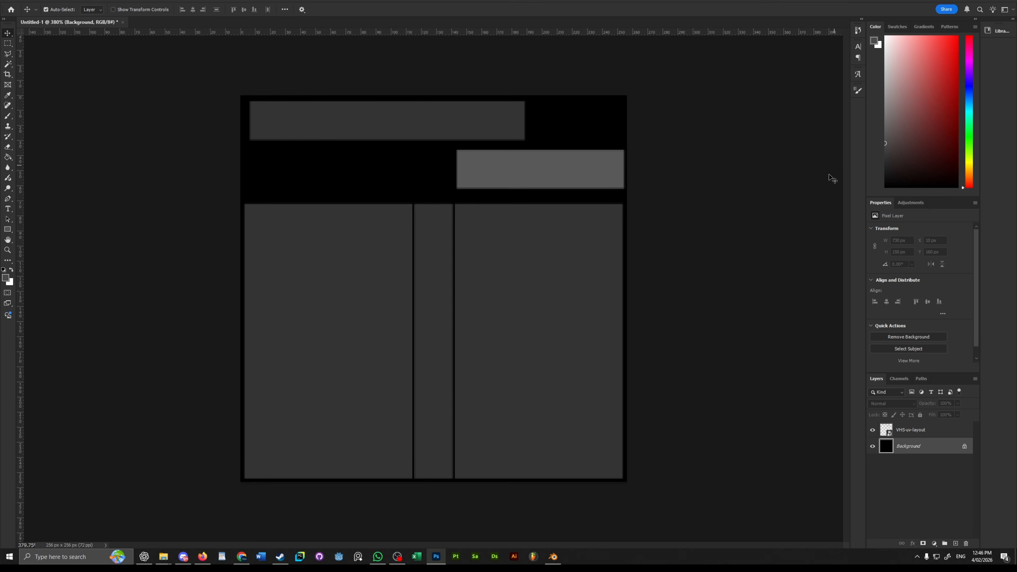
key(g)
click(597, 300)
Switch to Firefox and search Pinterest for "vhs cover"
click(205, 558)
click(133, 3)
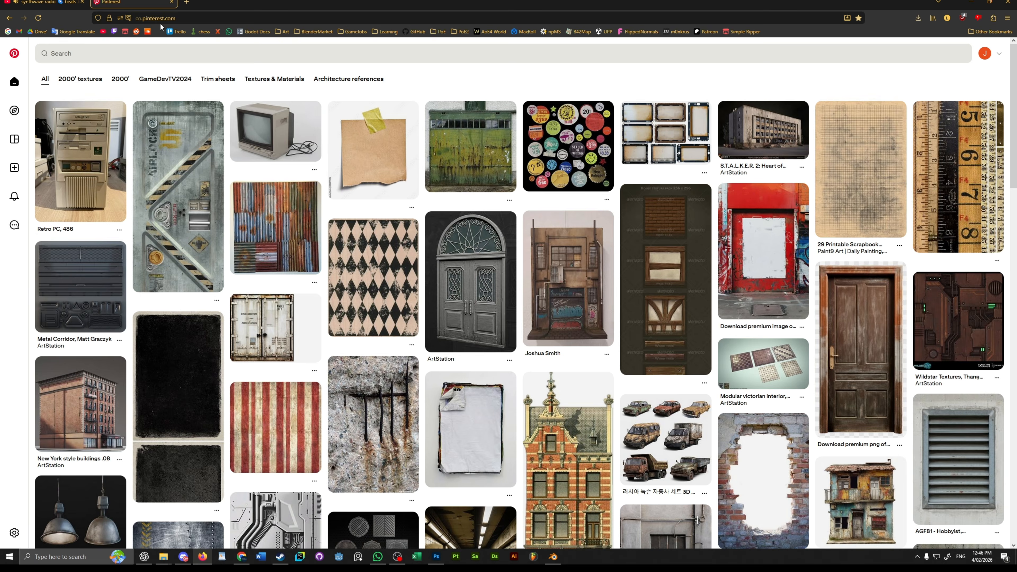
click(137, 53)
text(vhs cover)
key(Return)
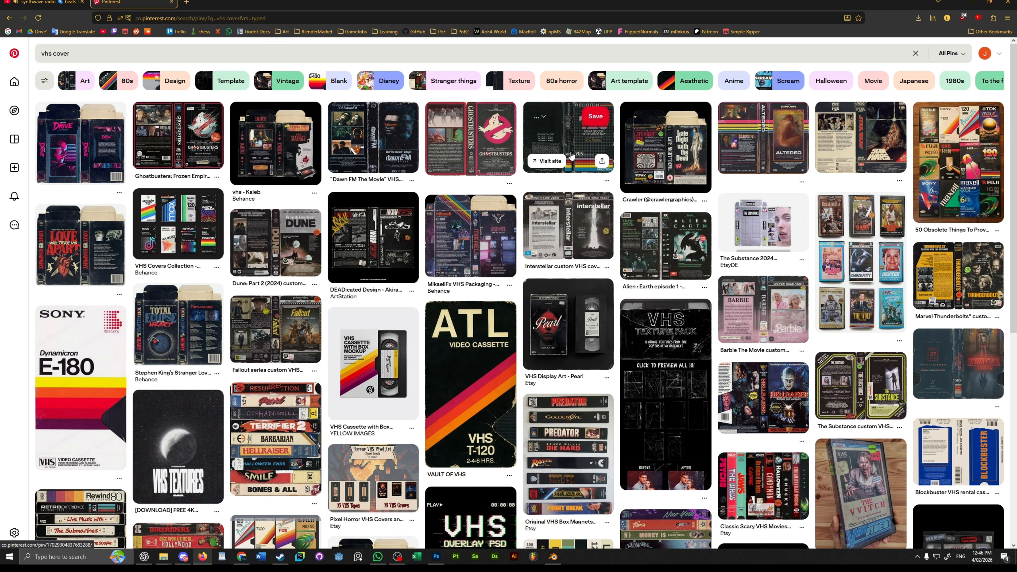
Open the black Recoton 120 video cassette cover pin and copy its image
click(580, 152)
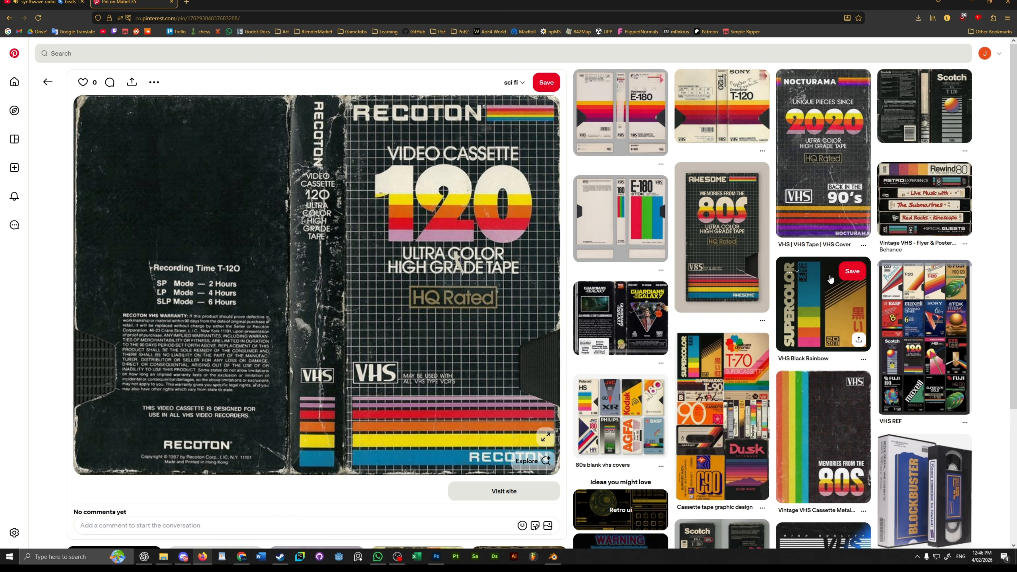
key(super+shift+s)
key(Escape)
right_click(486, 277)
click(517, 310)
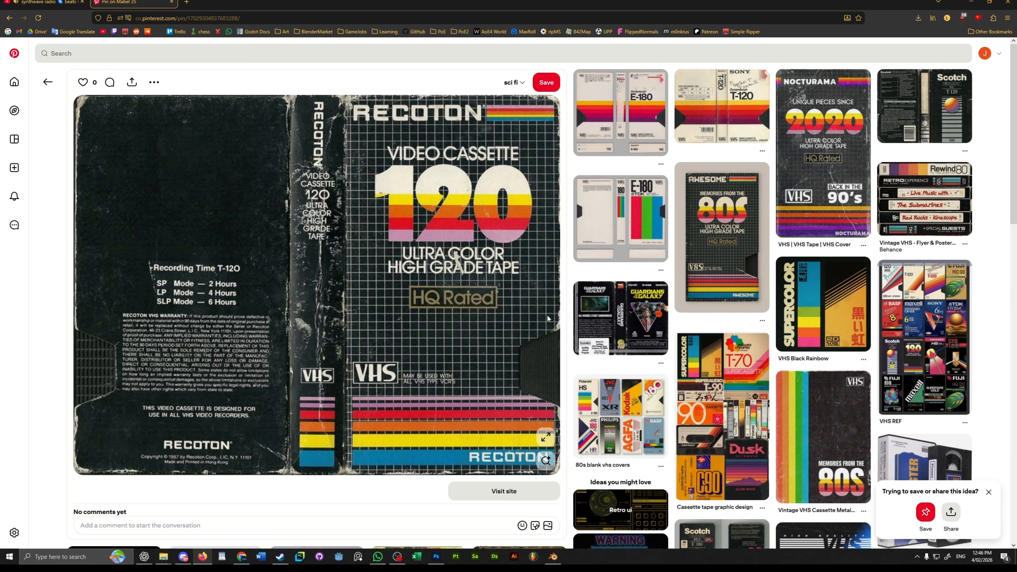
Switch to Photoshop, paste the Recoton cover beneath the UV layout layer and shrink it to fit within the canvas
key(alt+Tab)
key(ctrl+v)
key(ctrl+t)
drag(796, 94, 796, 331)
drag(768, 401, 453, 213)
drag(741, 345, 627, 329)
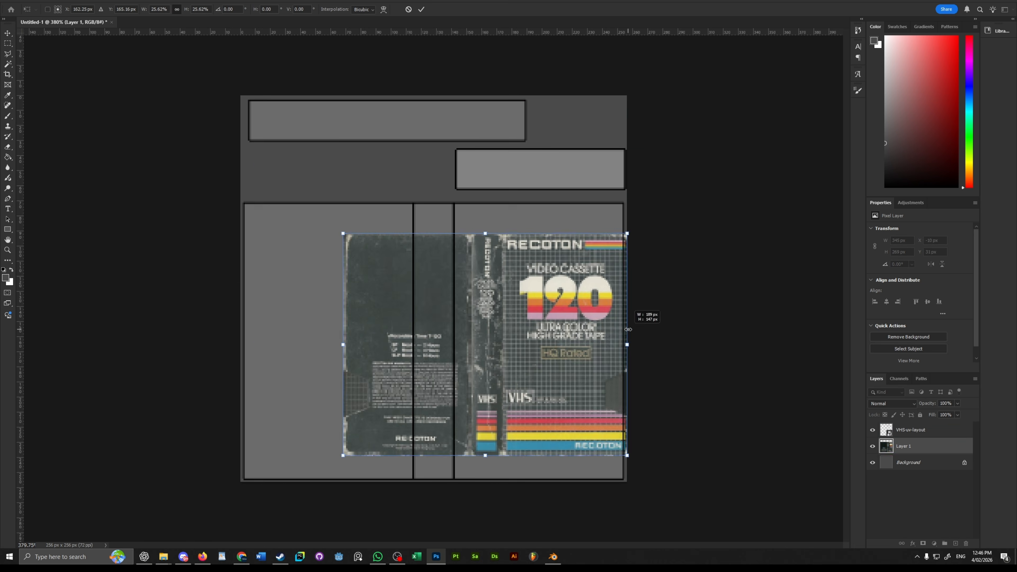
Fit the cover artwork over the three adjoining lower UV islands at about 255 × 186 px and check its alignment
drag(571, 347, 615, 342)
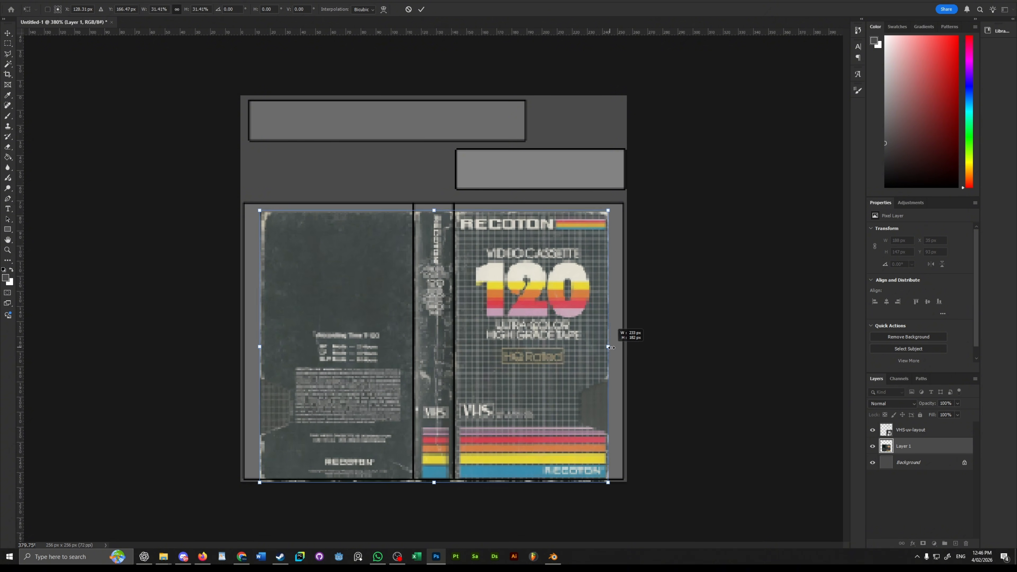
drag(559, 364, 651, 354)
key(Return)
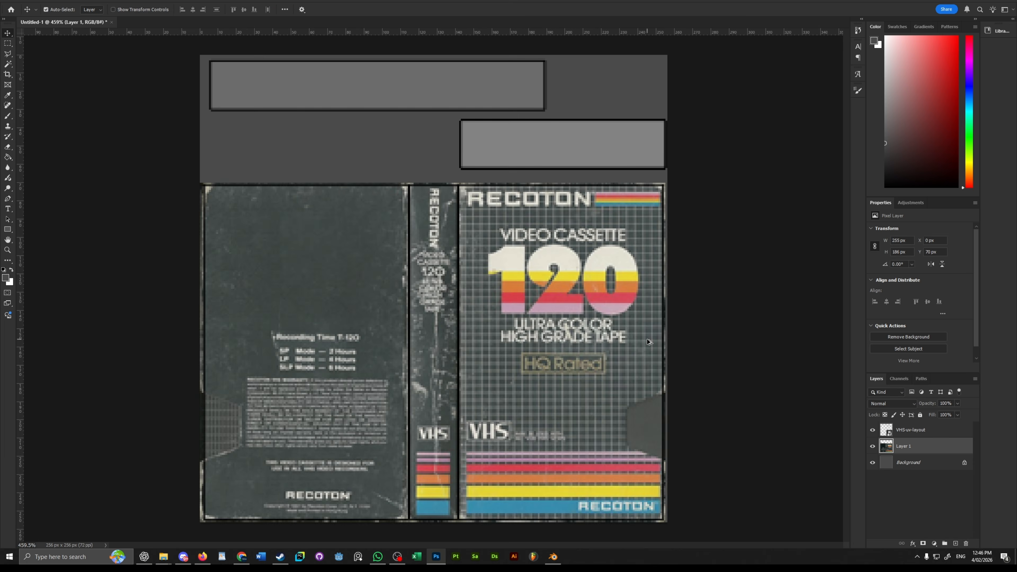
click(873, 430)
click(872, 429)
scroll(731, 354, down, 3)
scroll(732, 354, up, 2)
Switch to Firefox and look through related Pinterest pins of stacked VHS tapes and cassette spines for side-texture references
key(alt+Tab)
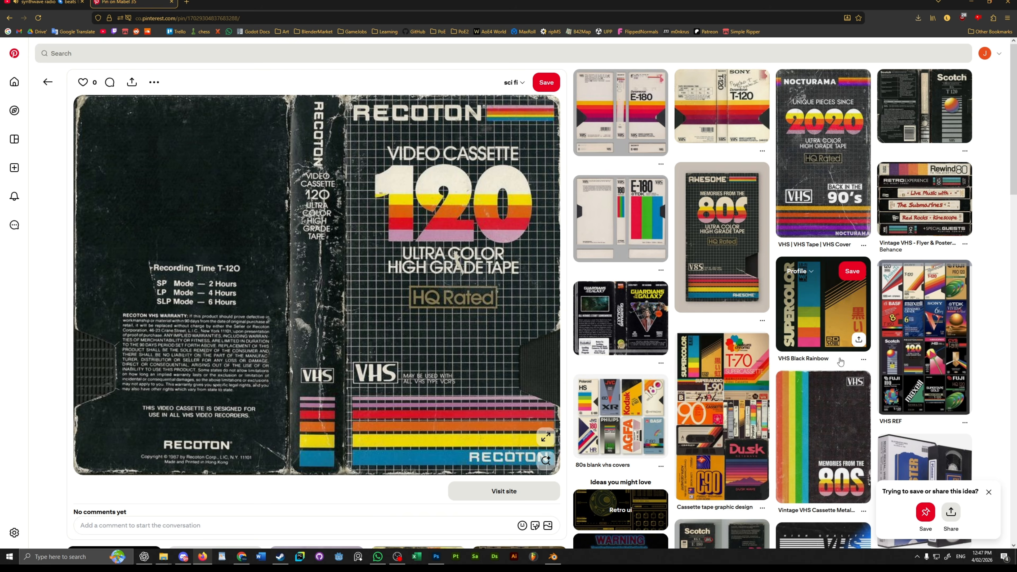
click(731, 354)
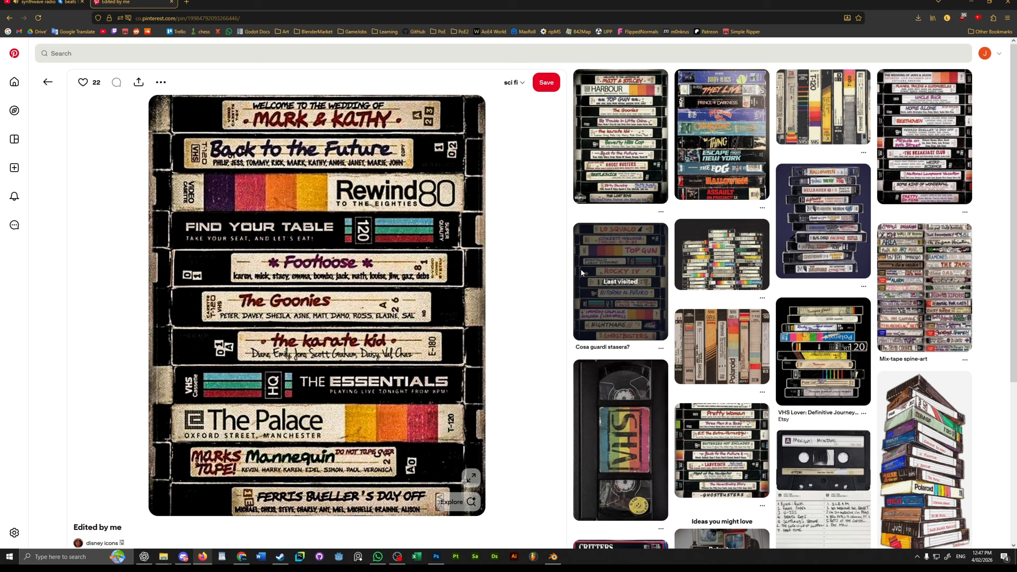
scroll(581, 269, down, 3)
key(alt+Tab)
key(alt+Tab)
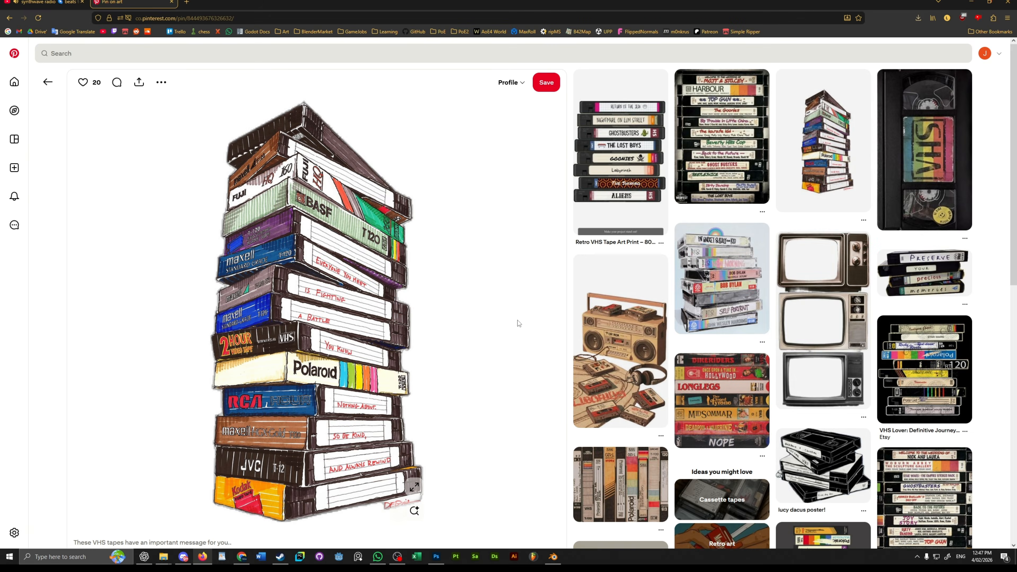
scroll(833, 364, down, 5)
click(9, 18)
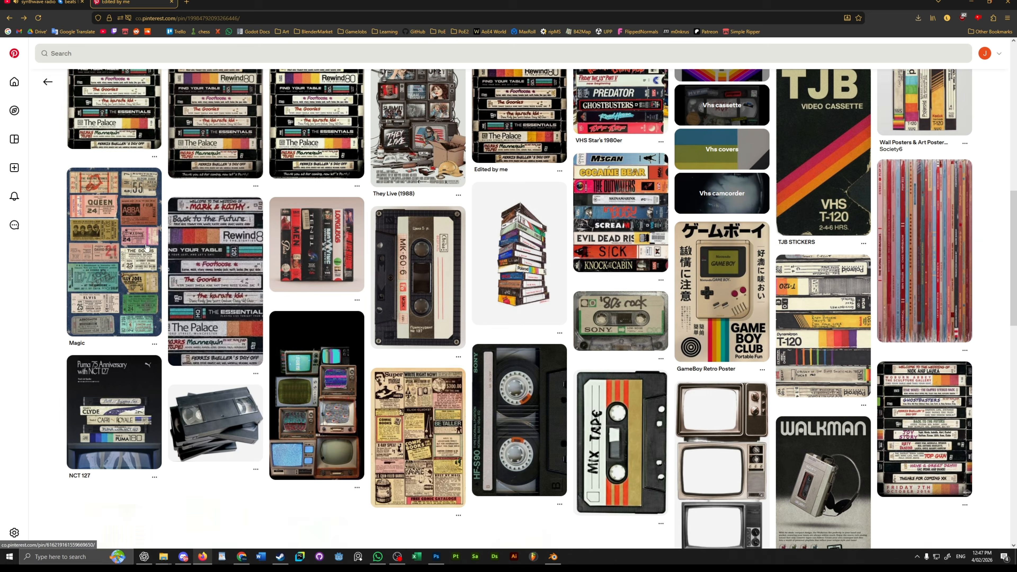
click(10, 18)
click(10, 18)
scroll(624, 248, down, 9)
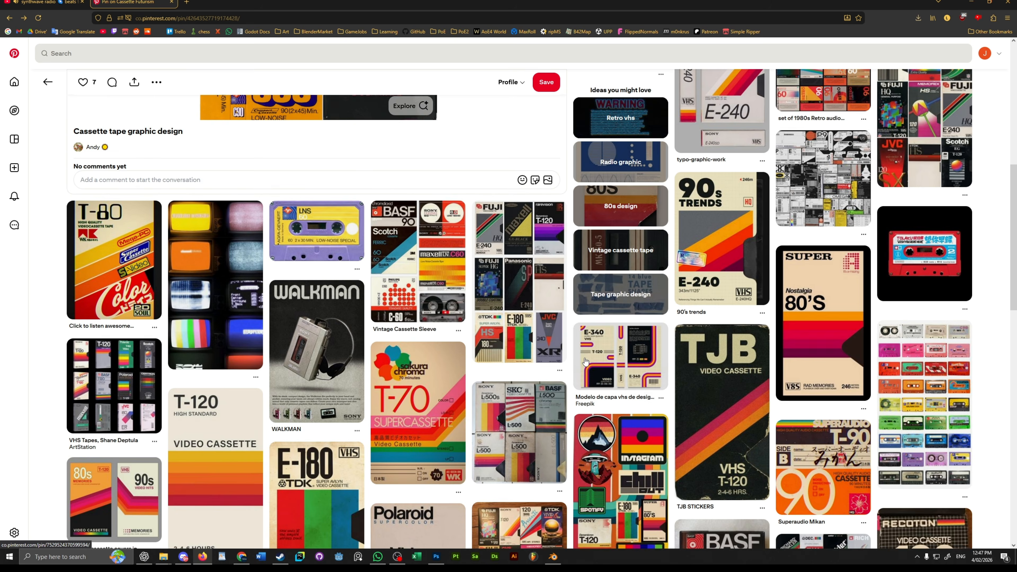
scroll(710, 293, up, 9)
click(916, 357)
click(914, 487)
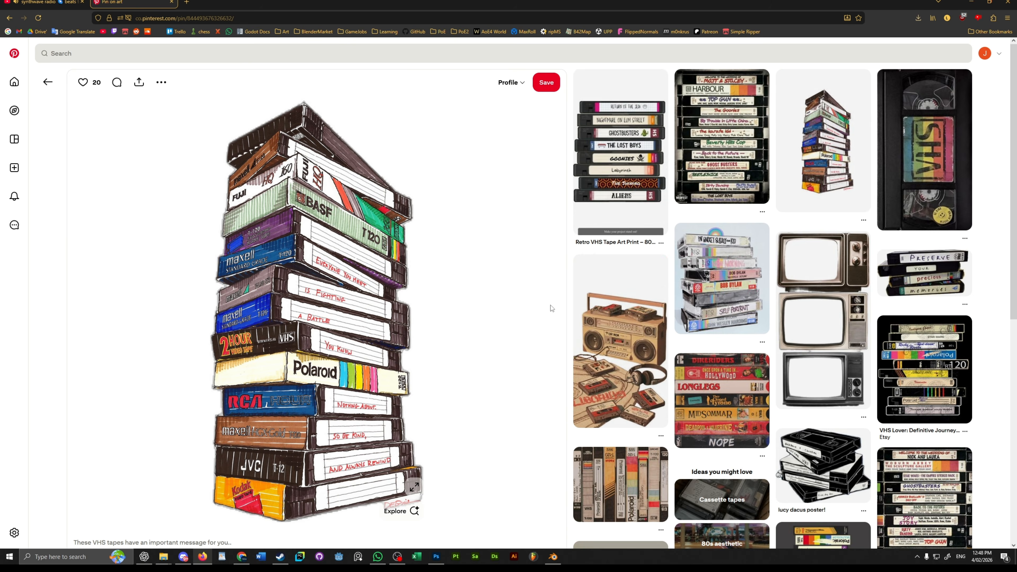
scroll(550, 305, down, 8)
scroll(442, 286, up, 8)
key(alt+Left)
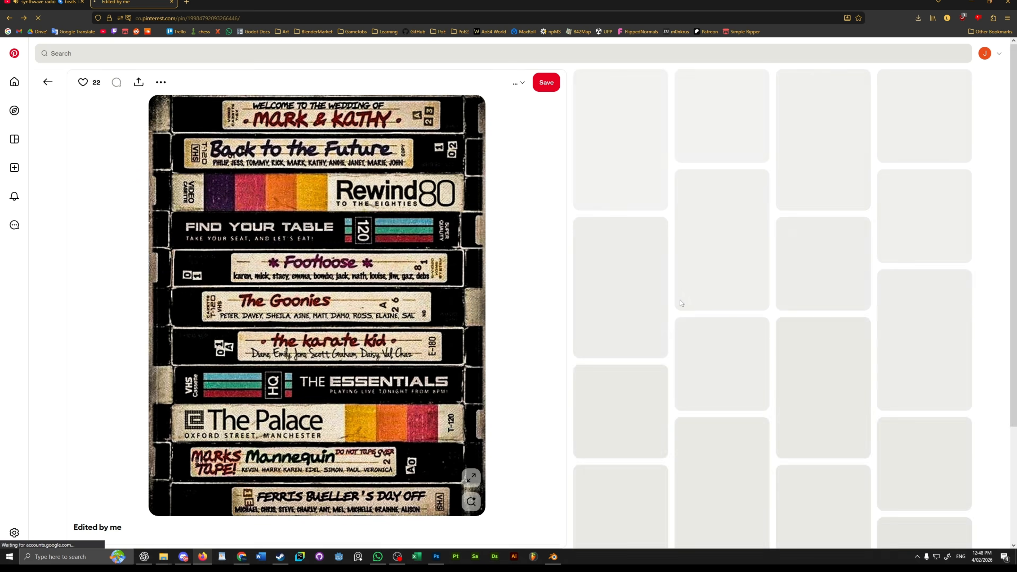
scroll(681, 303, down, 3)
click(697, 316)
scroll(689, 320, down, 5)
Search Pinterest for "vhs pile" and examine the photo of stacked VHS boxes and its related pins
click(280, 53)
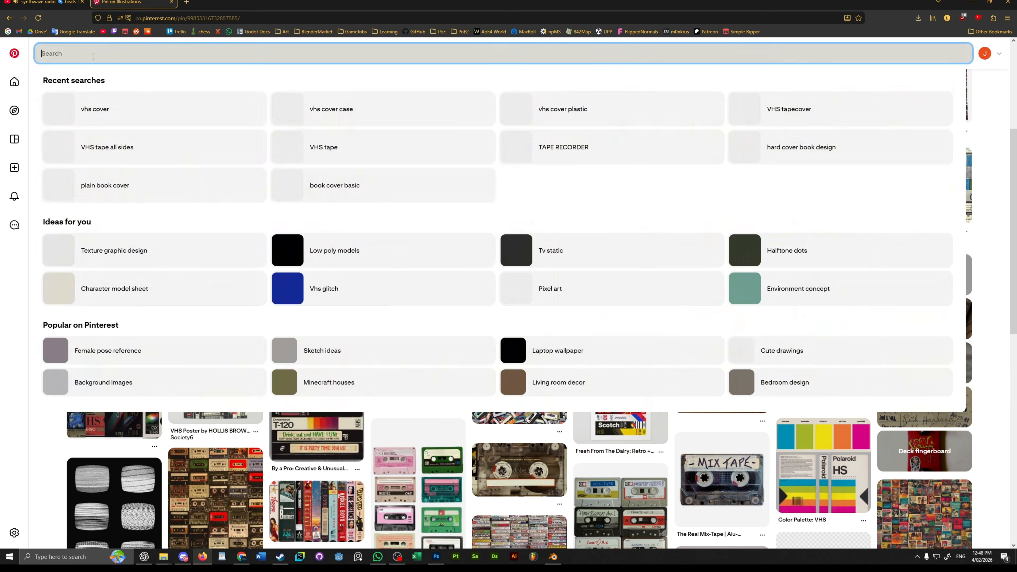
text(vhs pile)
key(Return)
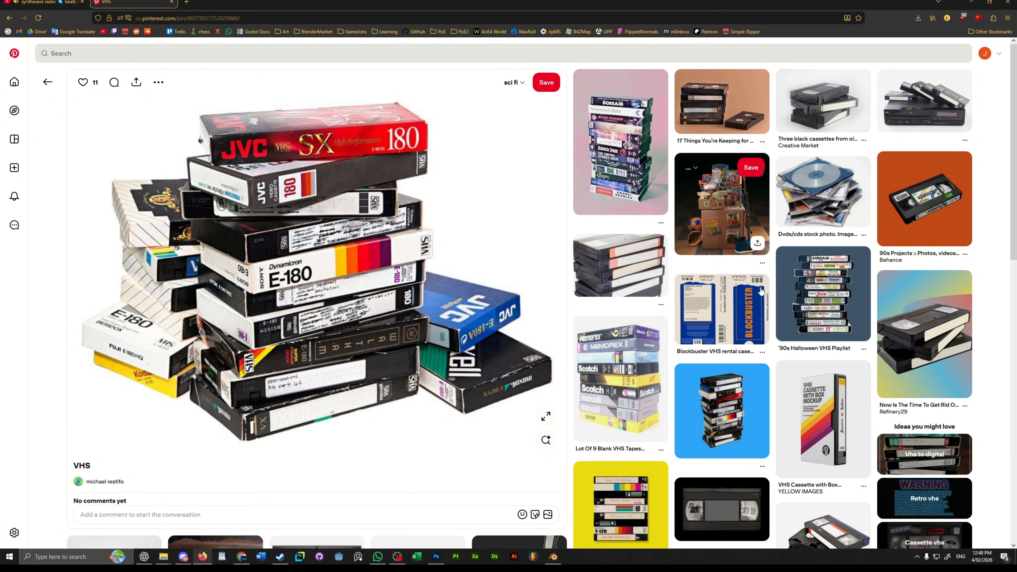
scroll(650, 203, down, 5)
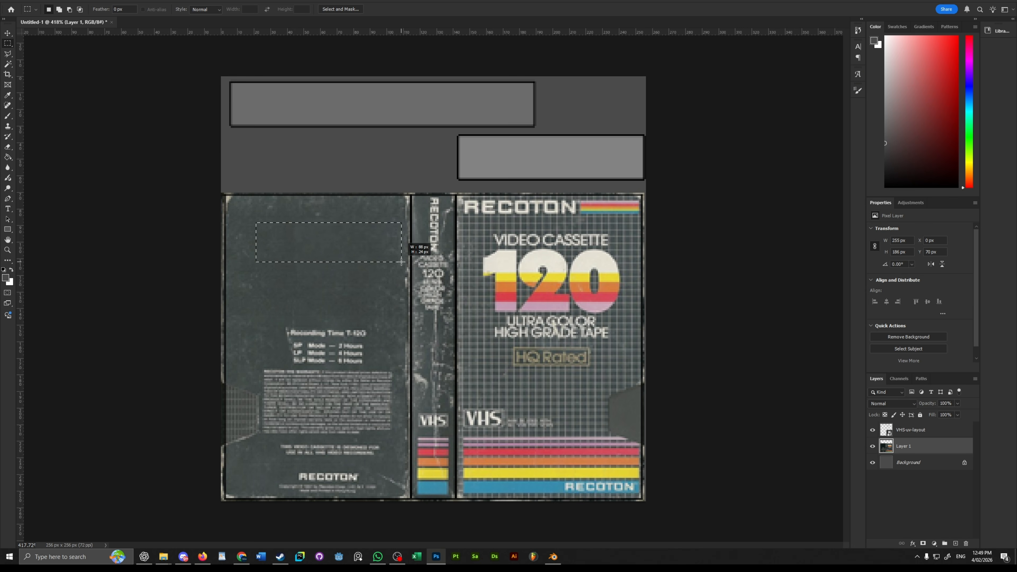
Copy the selected blank dark patch of the back cover to a new layer and place it over the short upper UV island
key(ctrl+j)
key(ctrl+t)
drag(367, 244, 572, 158)
scroll(560, 176, up, 9)
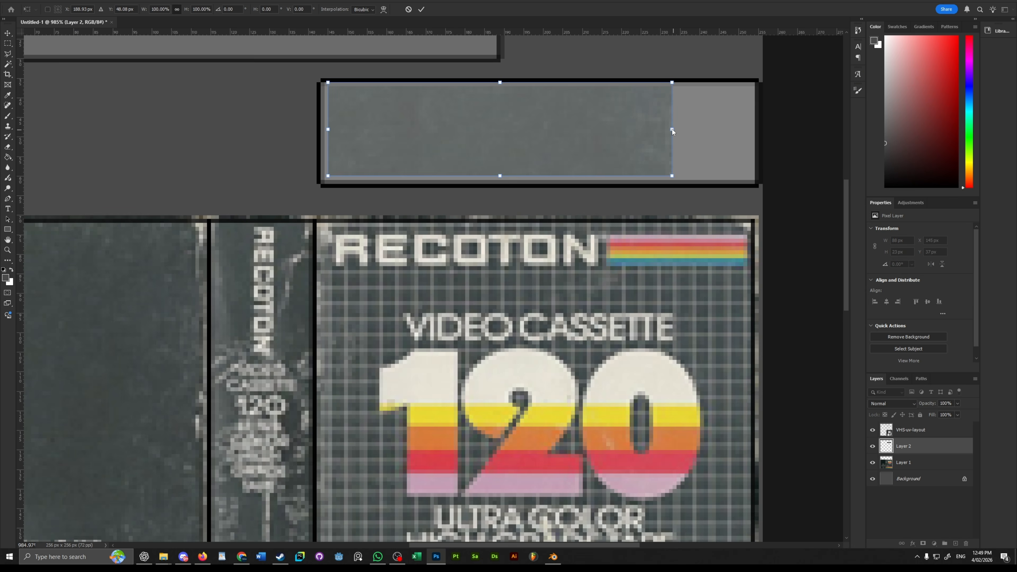
Stretch the dark patch to about 116 × 32 px so it covers the short UV island, and hide the UV layout layer
drag(672, 129, 763, 137)
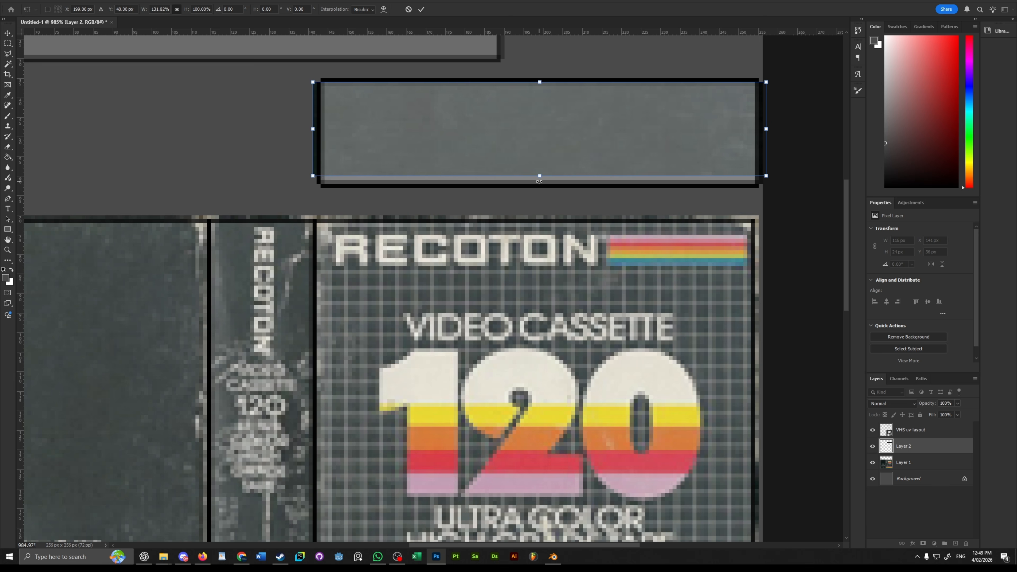
drag(540, 179, 540, 197)
drag(541, 82, 542, 70)
scroll(520, 137, down, 5)
key(alt+space)
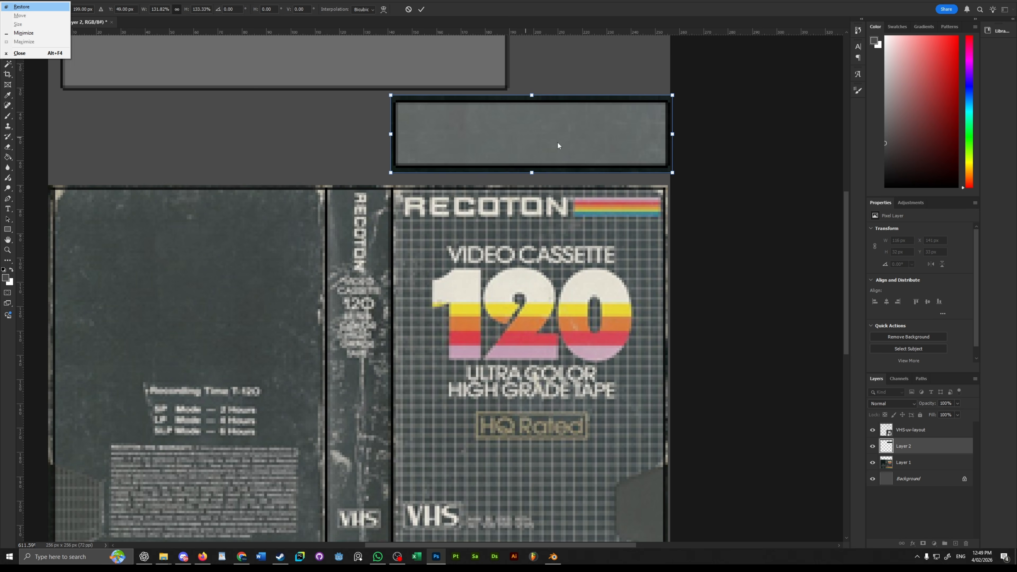
click(701, 153)
click(872, 430)
scroll(649, 236, down, 5)
scroll(625, 248, up, 3)
scroll(560, 265, down, 2)
scroll(337, 335, up, 2)
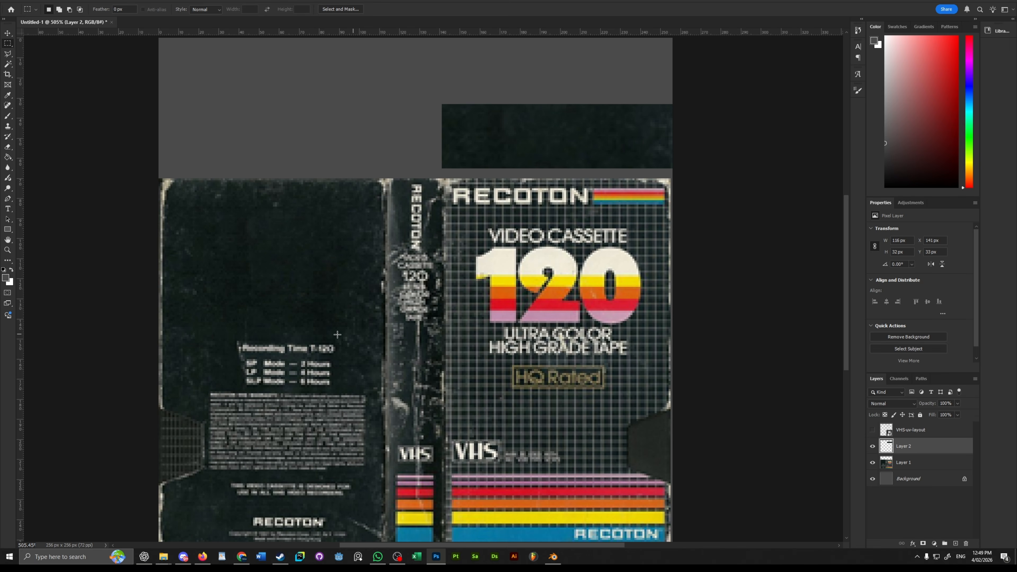
Copy the "Recording Time T-120" text from the back cover to a new layer over the dark patch and stack it above
click(884, 455)
drag(219, 326, 394, 344)
click(287, 331)
scroll(233, 327, up, 5)
scroll(394, 345, down, 5)
key(ctrl+j)
key(ctrl+t)
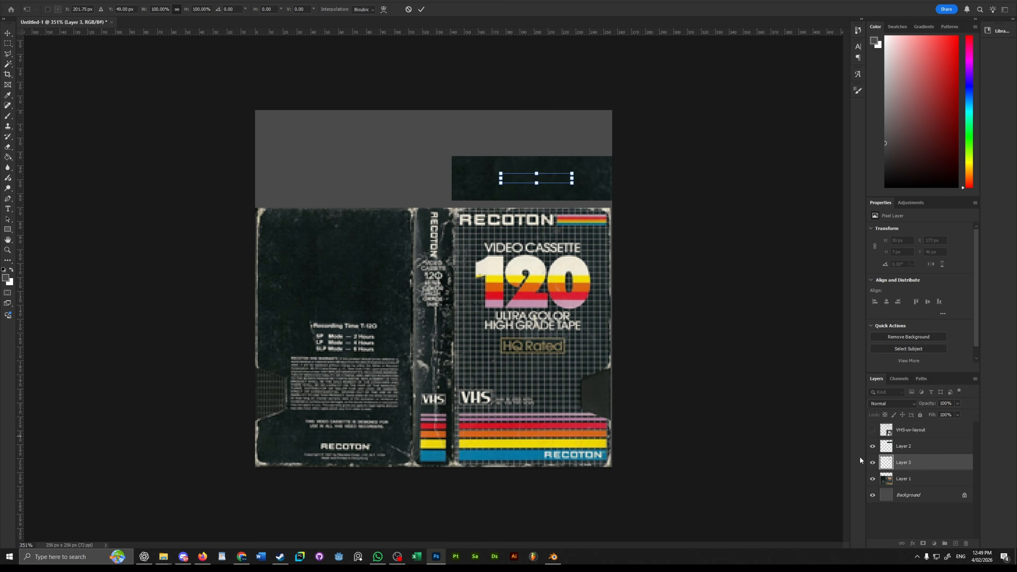
key(Return)
drag(904, 463, 903, 439)
Enlarge the copied "Recording Time T-120" text to about 103 × 15 px across the dark patch
scroll(494, 244, up, 6)
key(ctrl+t)
drag(633, 139, 700, 149)
key(Return)
scroll(703, 218, down, 3)
scroll(716, 250, up, 3)
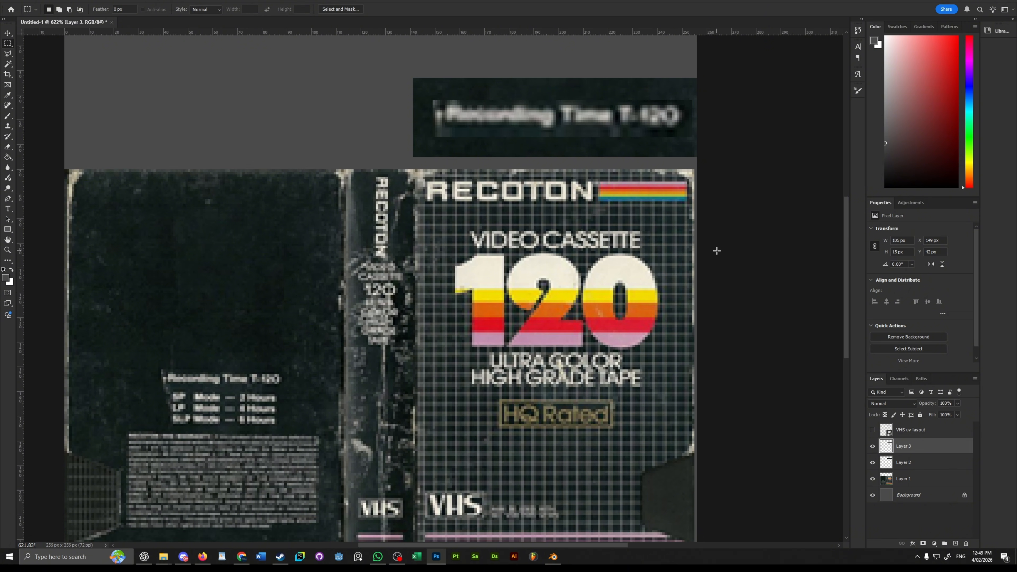
click(43, 0)
mouse_move(80, 350)
click(136, 349)
key(Escape)
Merge the text, patch and cover layers into one, and sample the dark area beside the text with the Clone Stamp
scroll(584, 136, up, 4)
drag(584, 135, 661, 172)
key(ctrl+e)
key(s)
alt+click(495, 183)
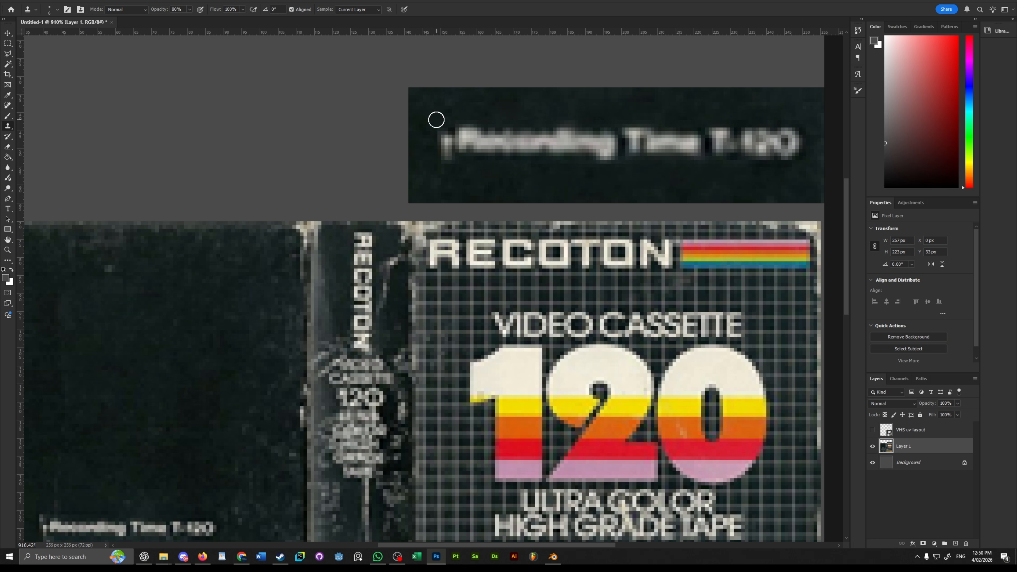
Show the UV layout layer again, then switch to Firefox and open the yellow-background pin of stacked VHS spines
scroll(566, 163, down, 5)
click(944, 513)
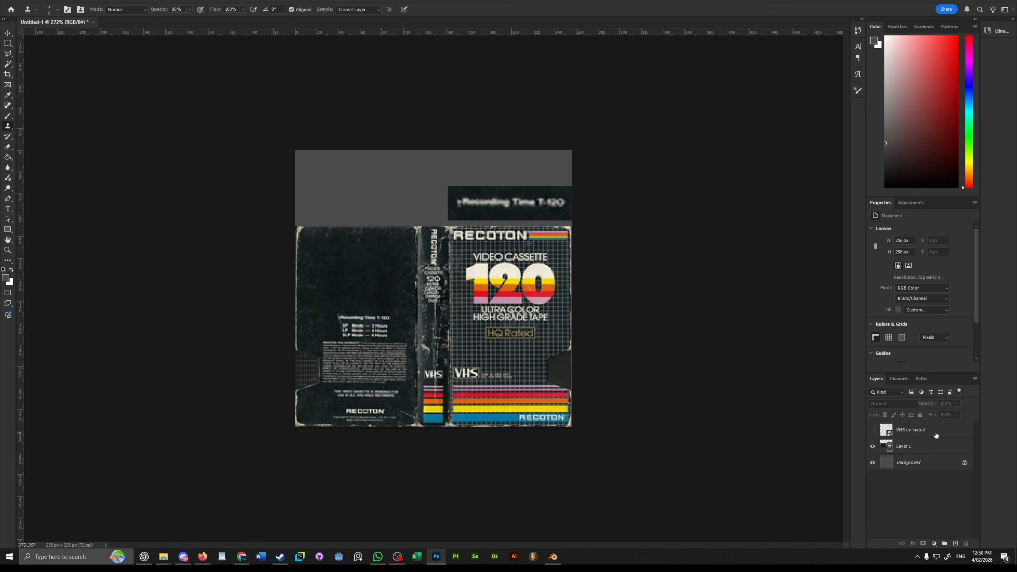
click(873, 432)
key(alt+Tab)
click(622, 307)
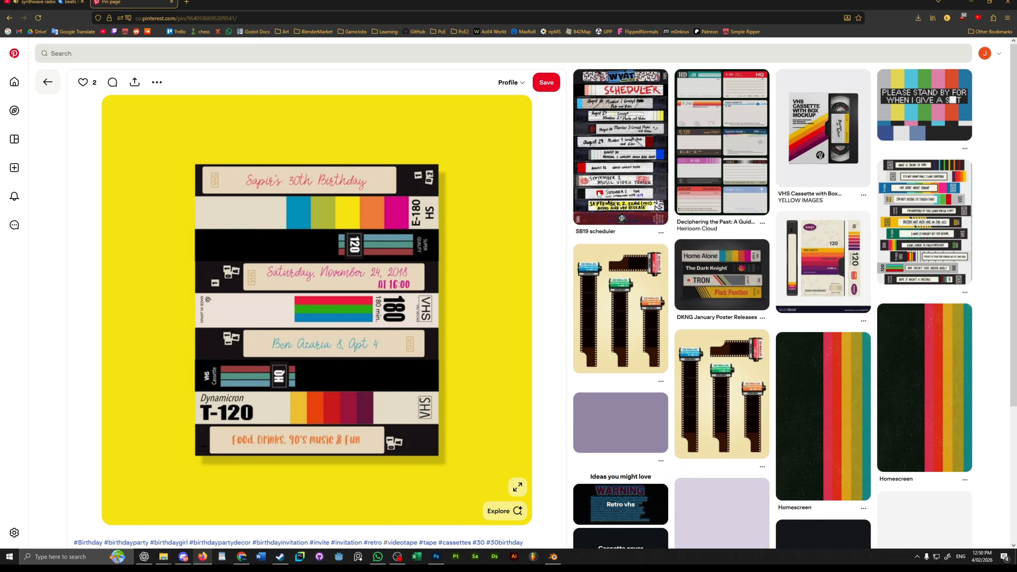
Open the pin of boxed VHS tapes, snip a white-labelled tape spine to the clipboard, and switch back to Photoshop
click(48, 83)
click(392, 351)
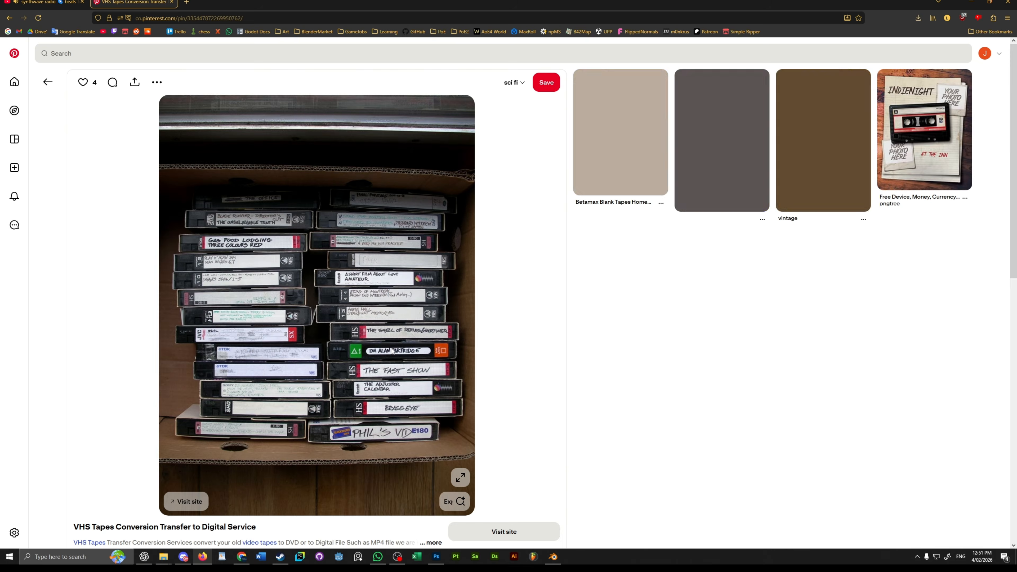
key(super+shift+s)
drag(326, 273, 463, 248)
key(super+shift+s)
drag(170, 293, 306, 267)
key(alt+Tab)
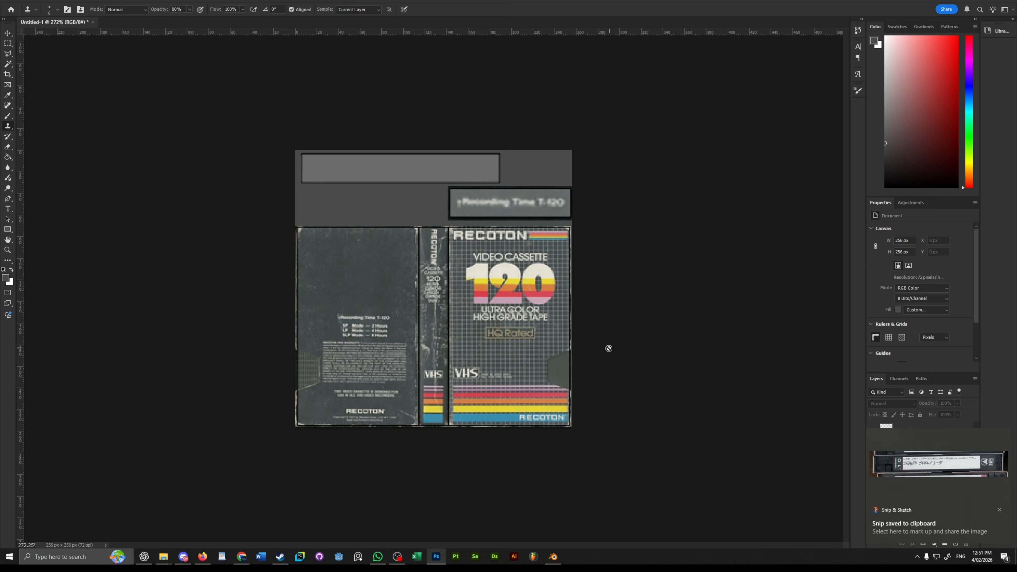
Paste the tape spine snip and scale it to about 254 × 48 px over the upper UV rectangle
key(ctrl+v)
key(ctrl+t)
drag(670, 323, 622, 315)
drag(548, 297, 493, 186)
scroll(711, 231, up, 5)
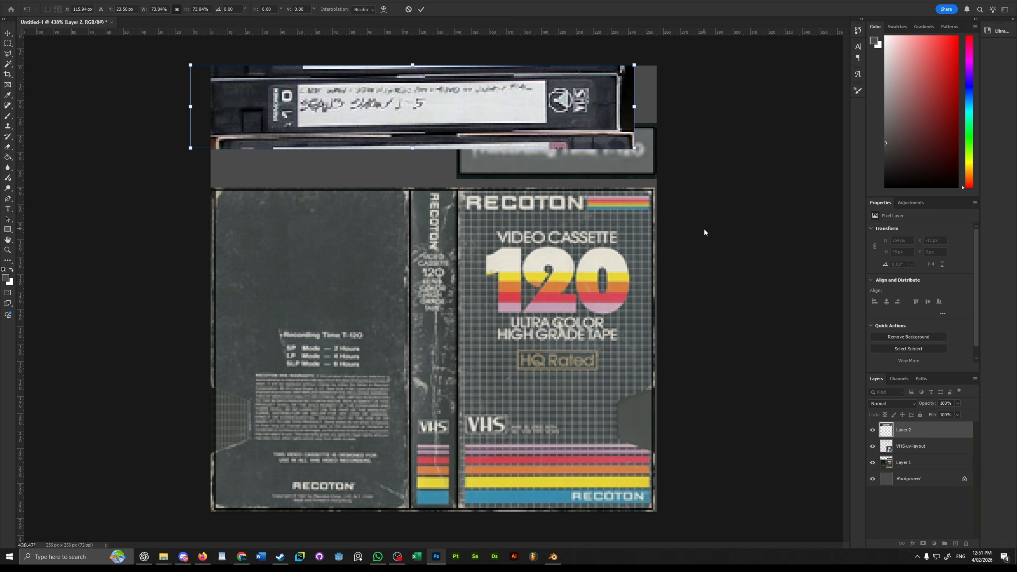
key(alt+space)
key(Return)
click(889, 102)
key(Return)
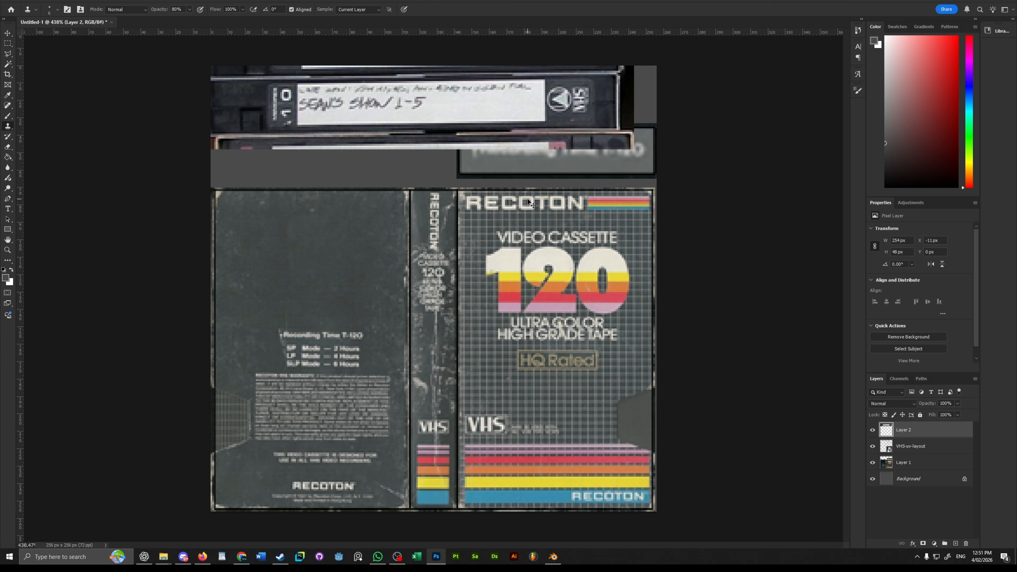
Stack the VHS-uv-layout layer above the pasted tape spine layer
scroll(529, 176, up, 5)
drag(497, 168, 647, 225)
drag(908, 446, 908, 424)
scroll(662, 219, down, 1)
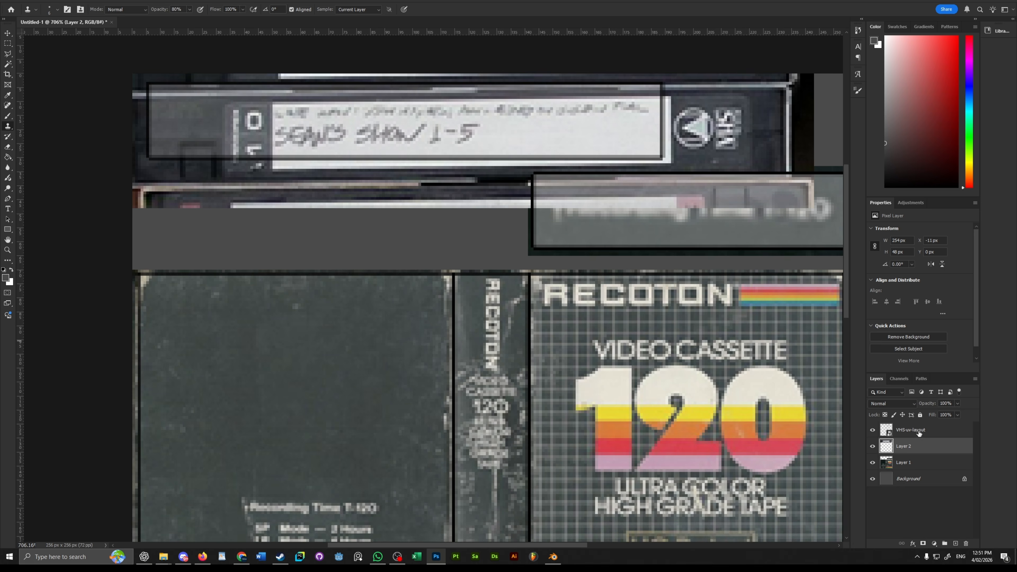
Isolate the tape spine layer and move it down so that the whole spine lies on the canvas
alt+click(872, 446)
key(ctrl+t)
drag(616, 152, 681, 294)
scroll(667, 318, down, 2)
drag(754, 307, 735, 311)
key(Return)
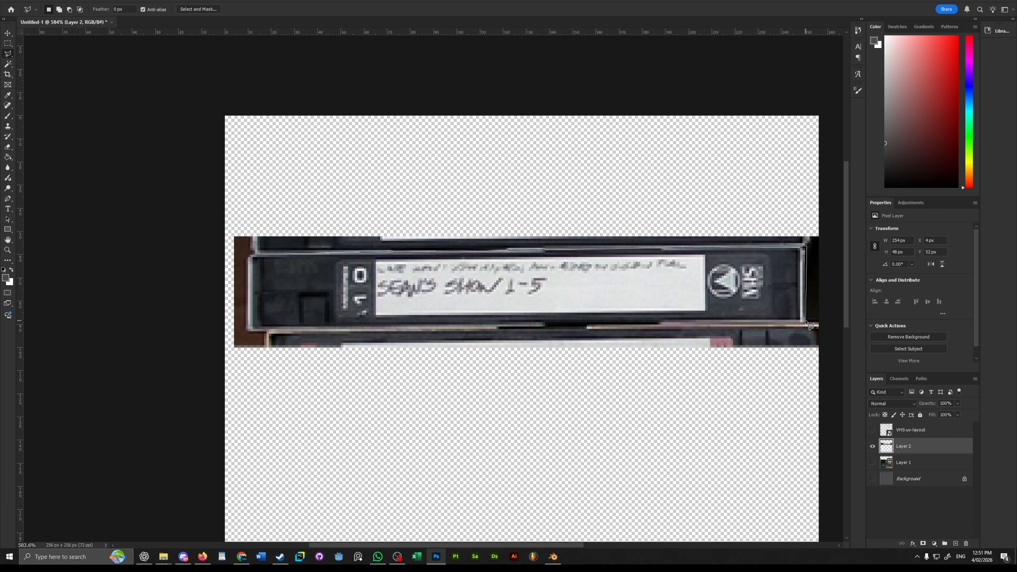
Delete everything outside the tape spine's outline and show the UV layout and background layers again
click(253, 259)
key(ctrl+shift+i)
key(Delete)
alt+click(872, 446)
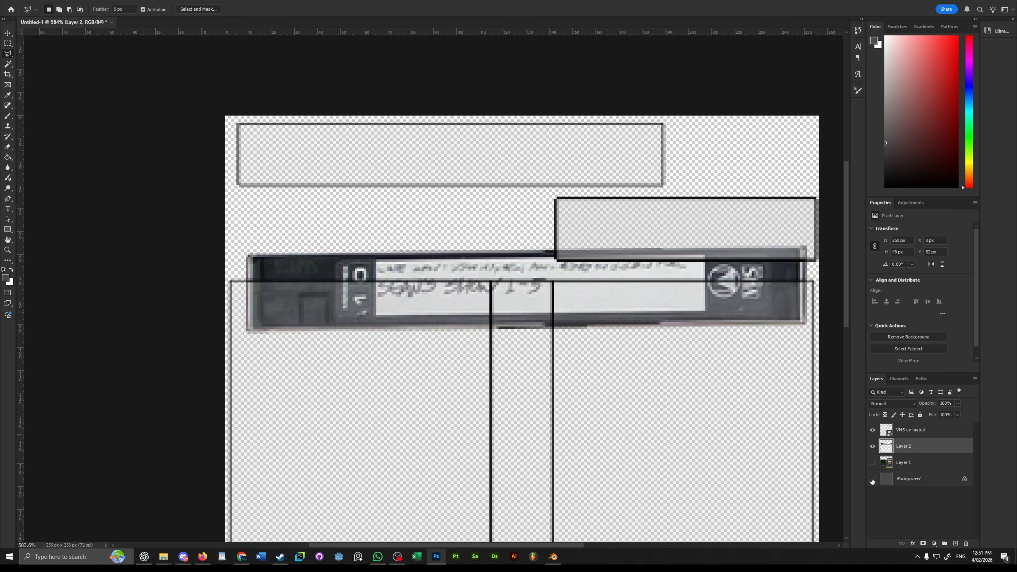
click(872, 478)
Scale the tape spine to about 76%, rotate it 1.21° and fit it inside the upper UV rectangle
key(ctrl+t)
drag(703, 276, 722, 196)
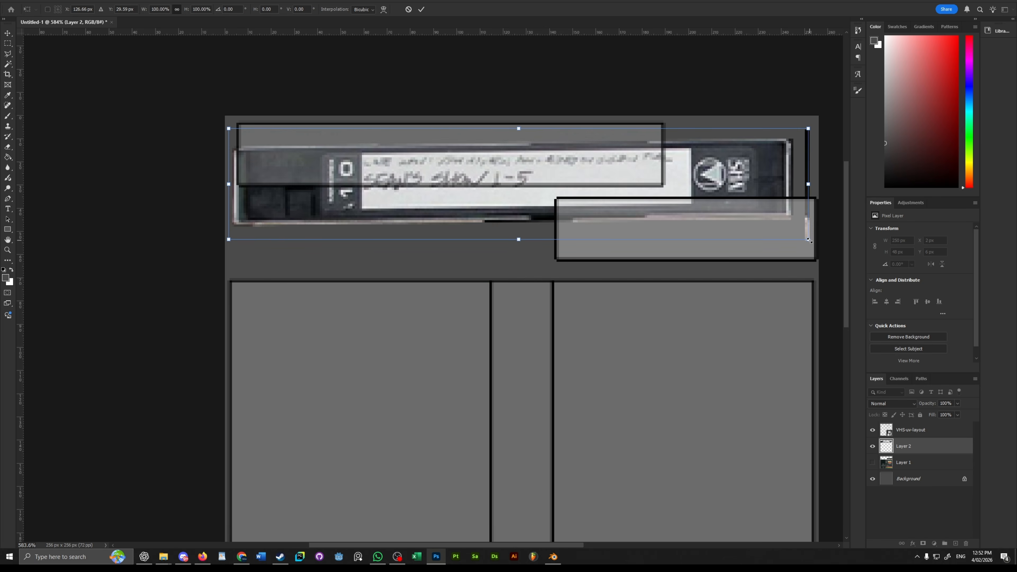
drag(809, 239, 662, 213)
drag(547, 161, 554, 144)
drag(677, 153, 677, 157)
drag(546, 151, 546, 154)
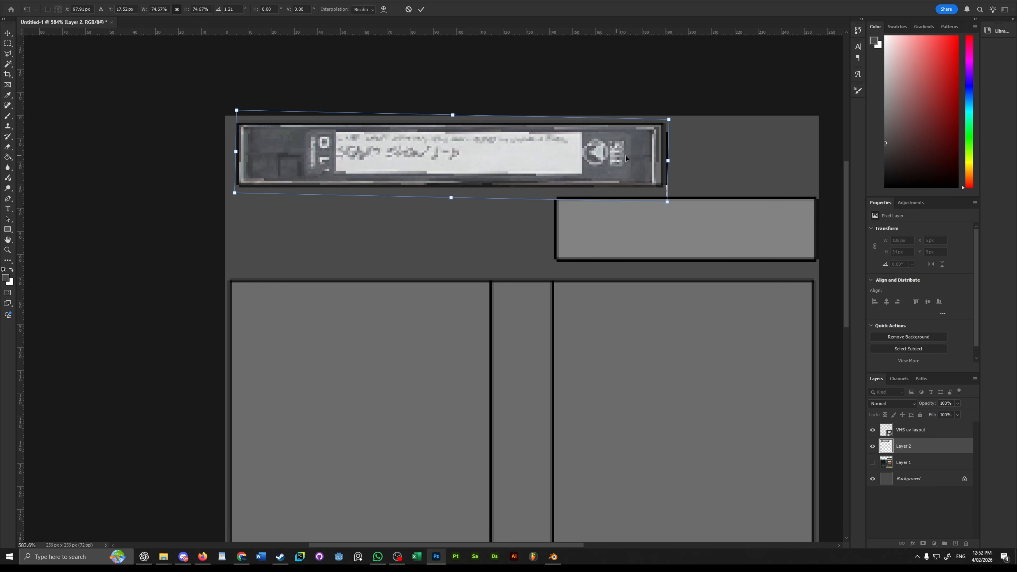
drag(670, 160, 676, 159)
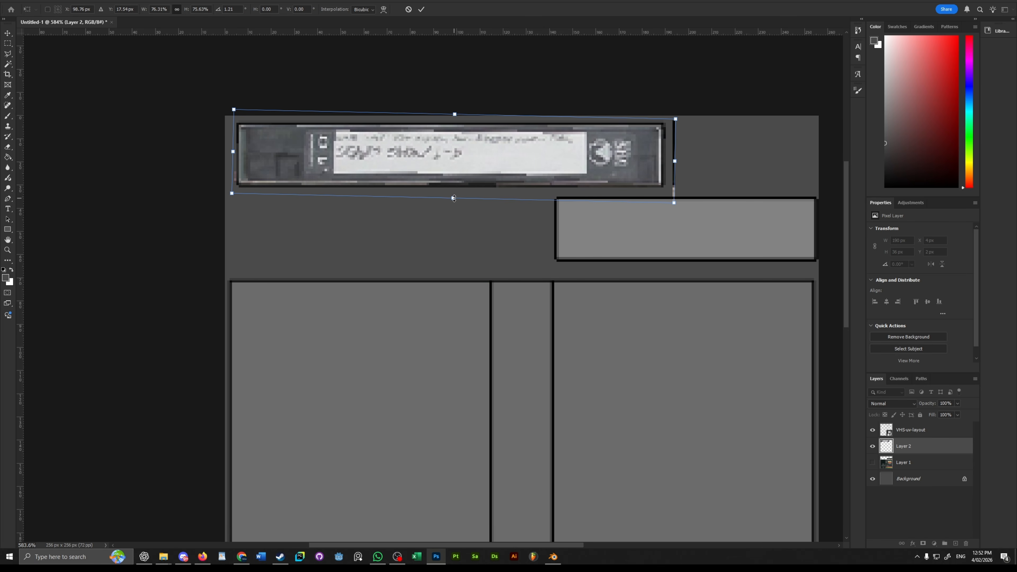
key(Return)
Paint a thin light grey border along the tape spine's edges with a very small brush, sampling the colour from its edge
key(l)
click(618, 192)
scroll(618, 193, up, 2)
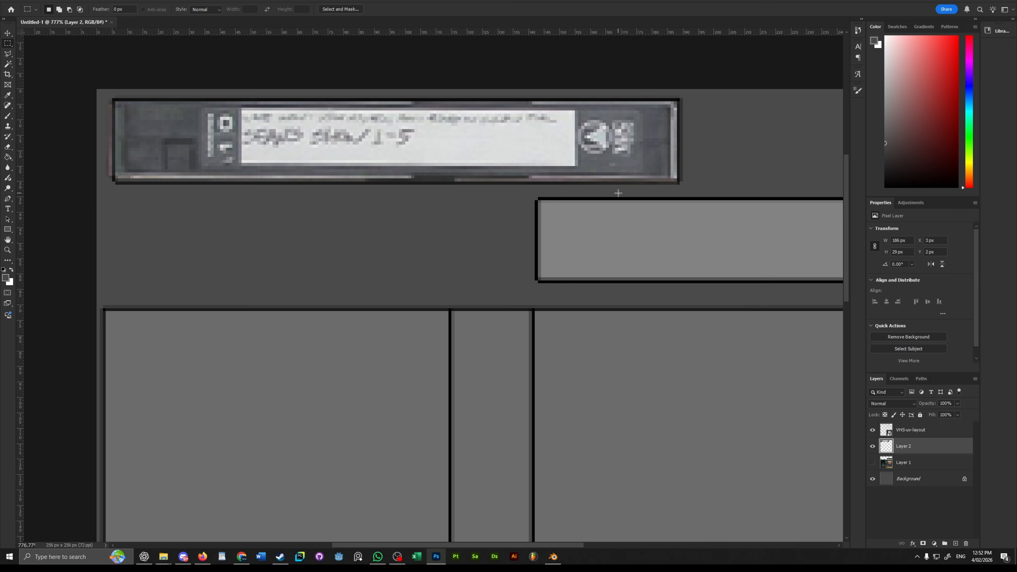
key(bracketleft)
key(bracketleft)
key(bracketleft)
key(bracketleft)
key(bracketleft)
key(bracketleft)
key(bracketleft)
key(bracketleft)
alt+click(679, 174)
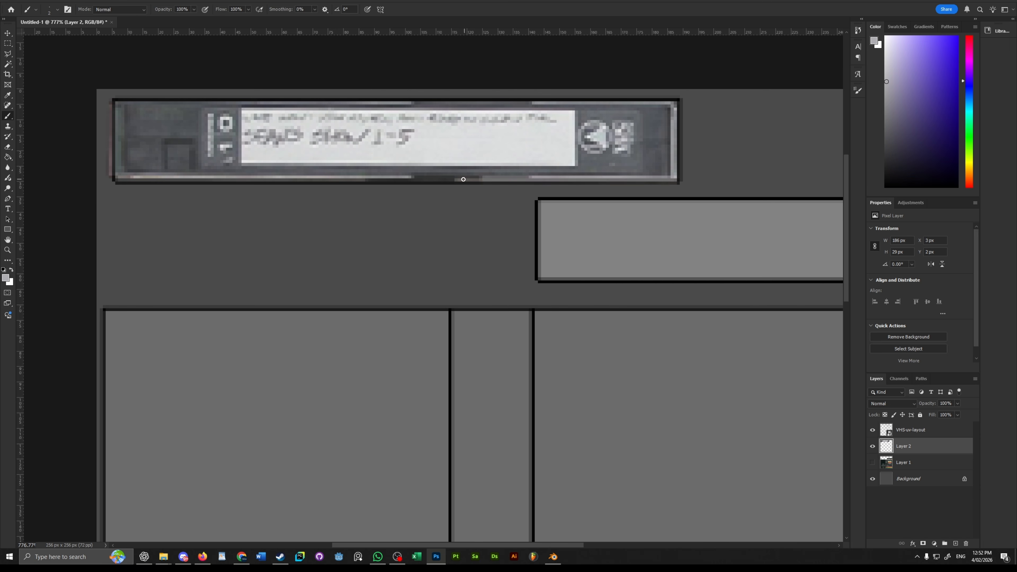
drag(463, 180, 117, 180)
key(ctrl+z)
drag(410, 180, 394, 180)
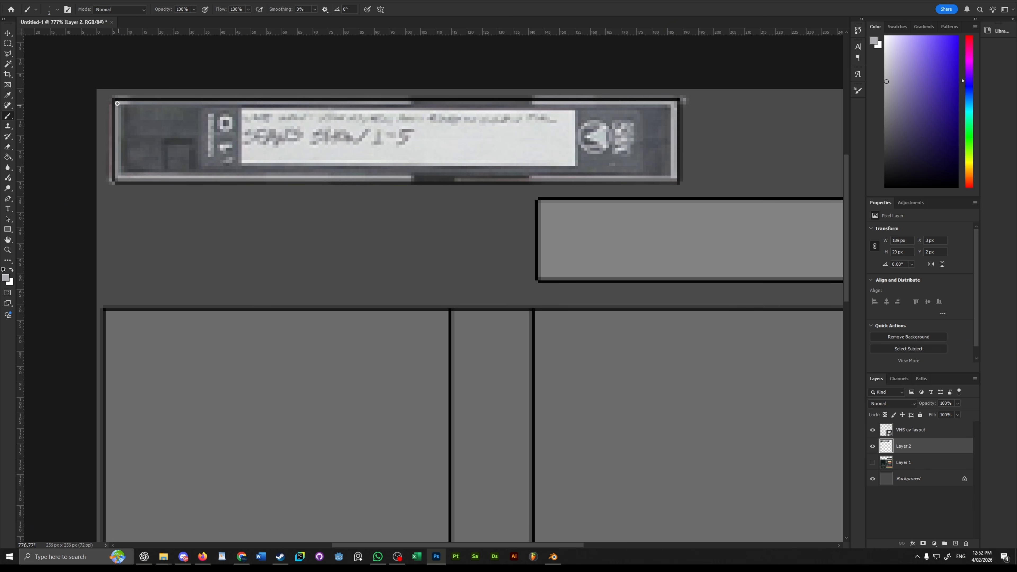
Hide the UV layout, show the cover artwork layer, and clear the stray paint outside the tape spine's border
click(872, 429)
click(872, 463)
scroll(708, 347, down, 6)
scroll(567, 115, up, 4)
key(m)
drag(596, 92, 551, 117)
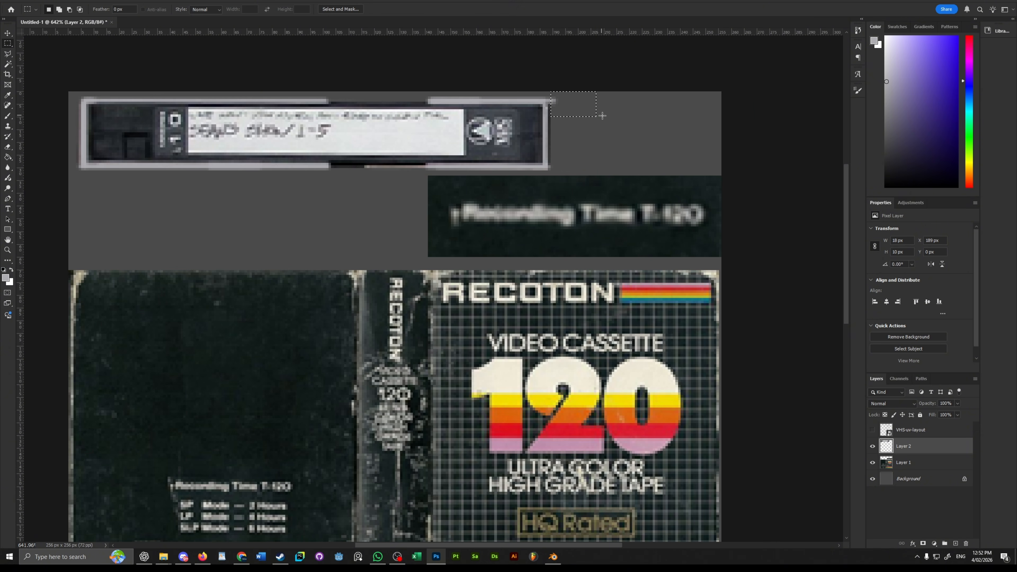
drag(75, 187, 74, 161)
drag(551, 191, 550, 193)
key(ctrl+d)
scroll(763, 261, down, 7)
scroll(762, 261, up, 2)
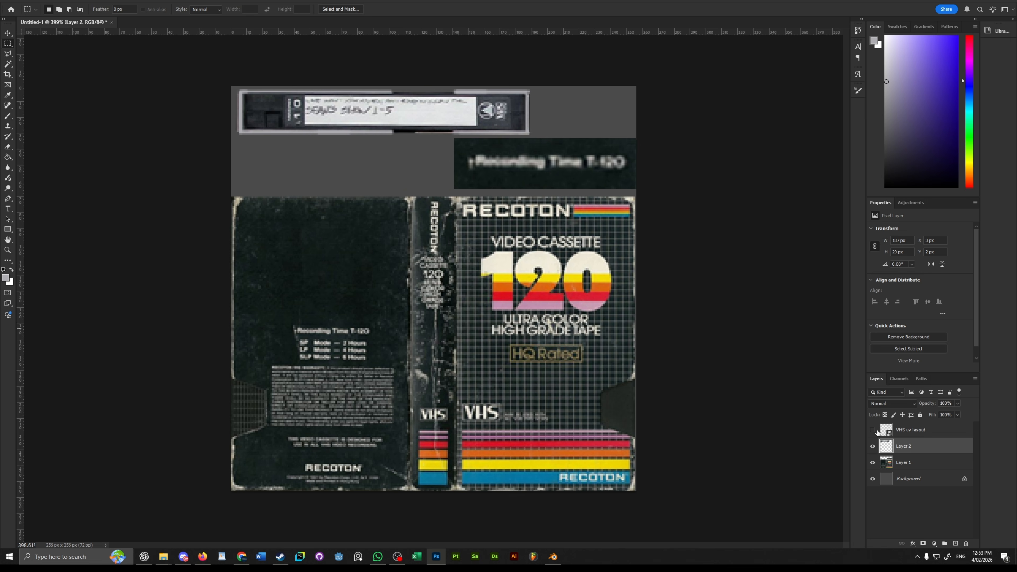
Merge the tape spine layer with the cover artwork layer and convert the result to a Smart Object
shift+click(928, 464)
key(ctrl+e)
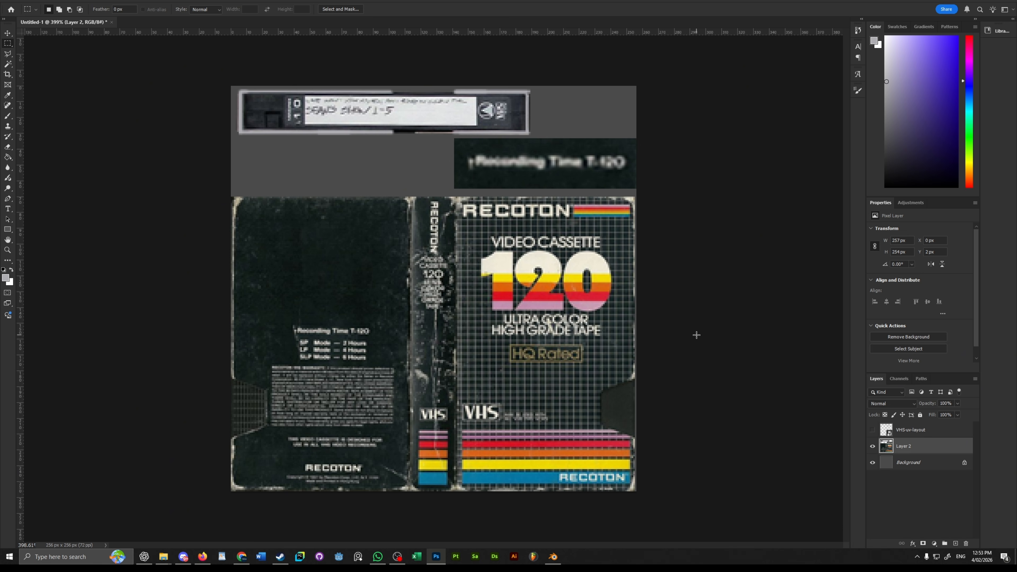
right_click(928, 451)
click(957, 319)
Apply Hue/Saturation to the merged artwork with saturation +19, slightly reduced lightness, and the Reds hue at +27
key(ctrl+u)
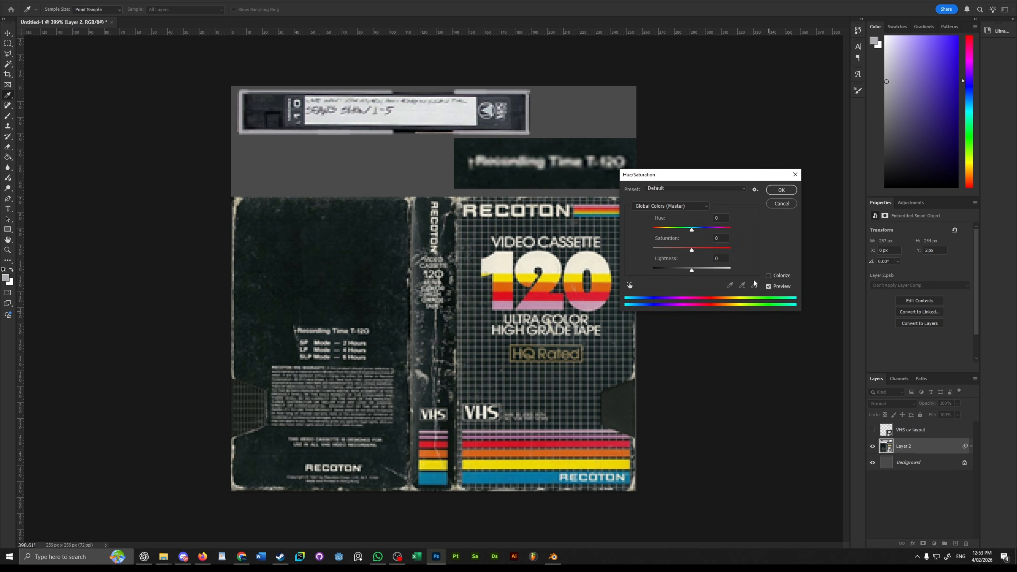
mouse_move(689, 253)
mouse_down()
mouse_move(704, 255)
mouse_move(687, 271)
mouse_up()
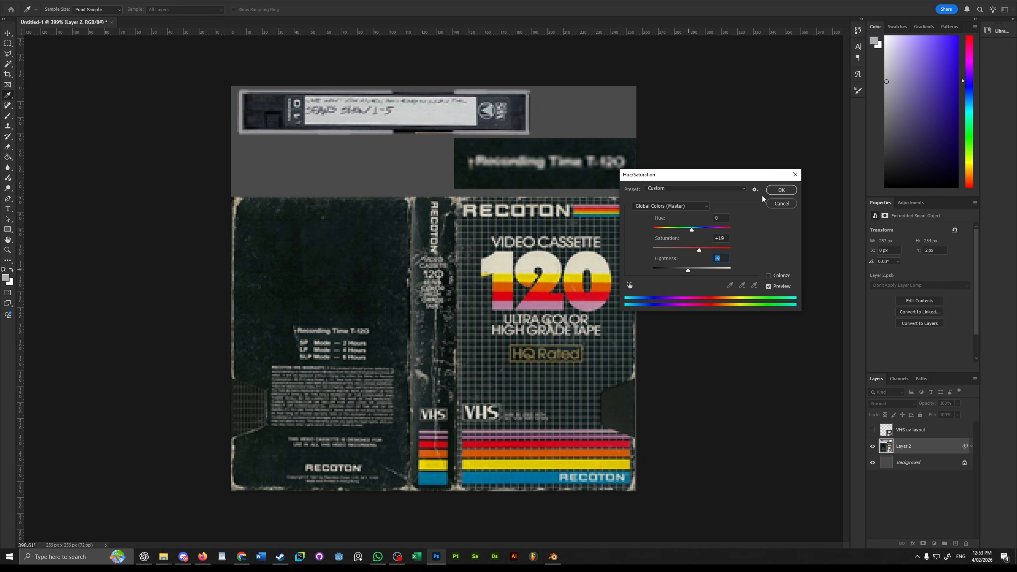
click(686, 206)
click(640, 221)
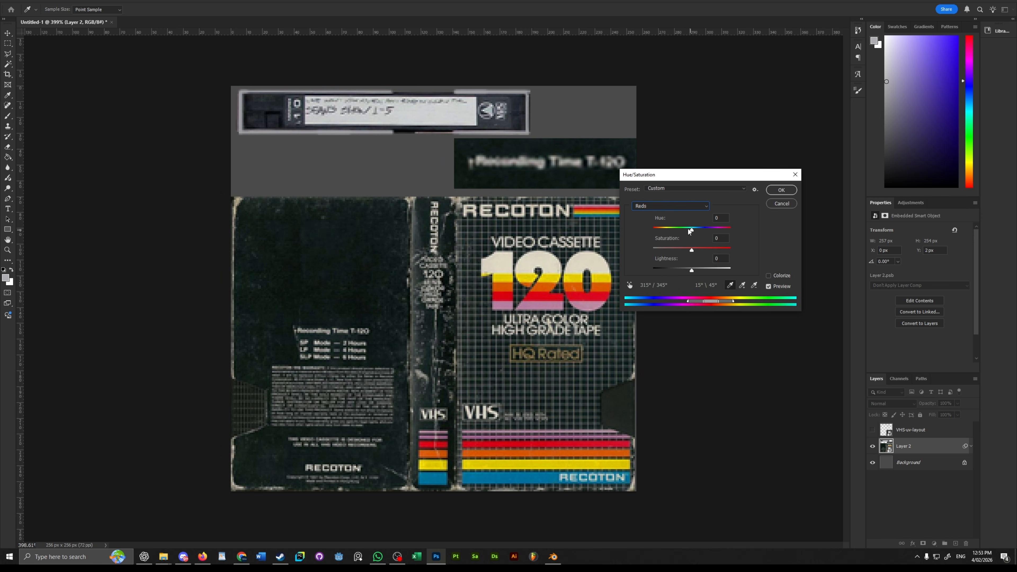
mouse_move(691, 227)
mouse_down()
mouse_move(678, 228)
mouse_move(700, 231)
mouse_up()
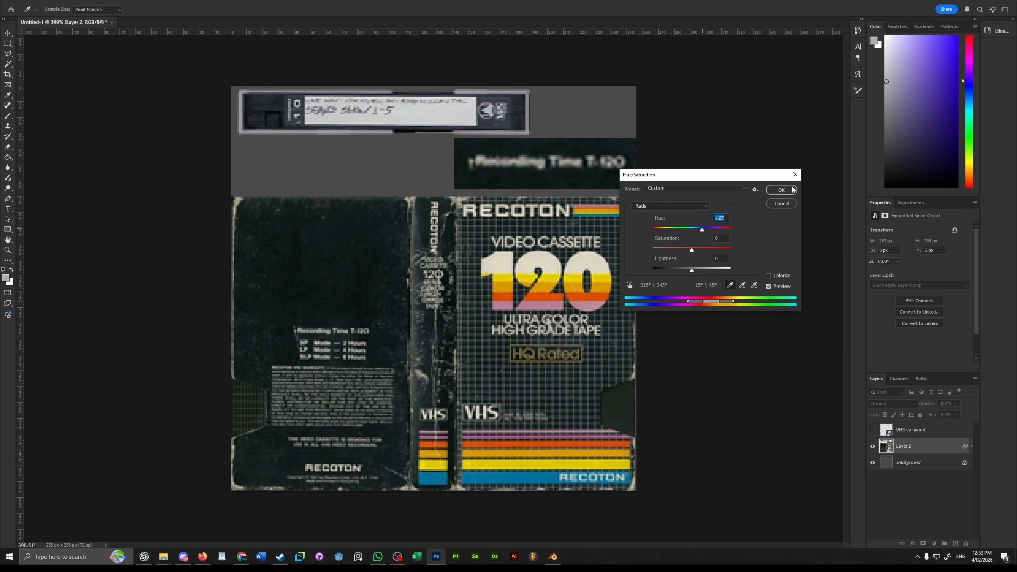
key(Return)
Apply Levels to the merged artwork with the midtone input at 0.84 and the white input at 253
key(ctrl+l)
drag(711, 164, 793, 244)
drag(728, 334, 732, 336)
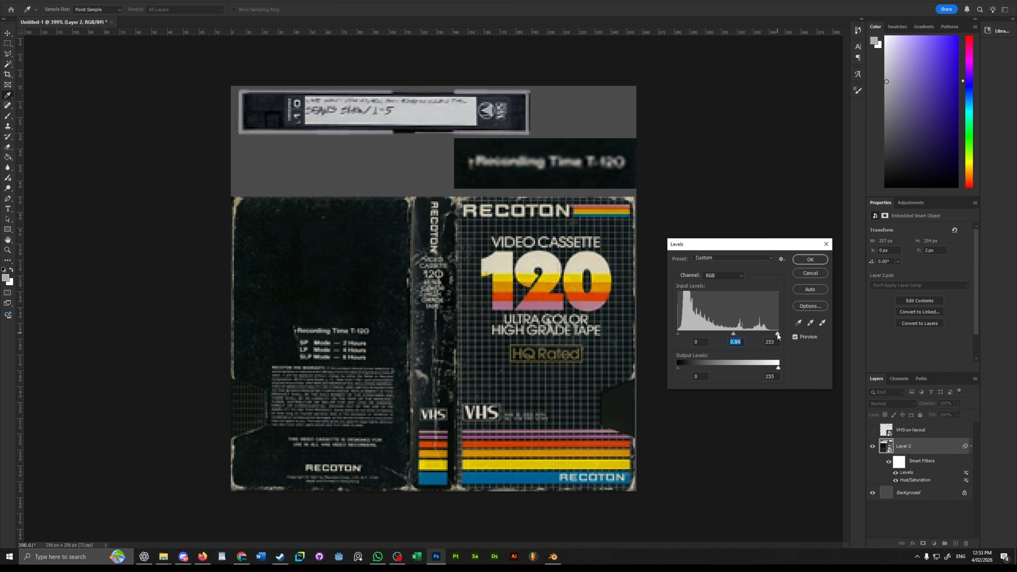
key(Return)
key(m)
click(931, 522)
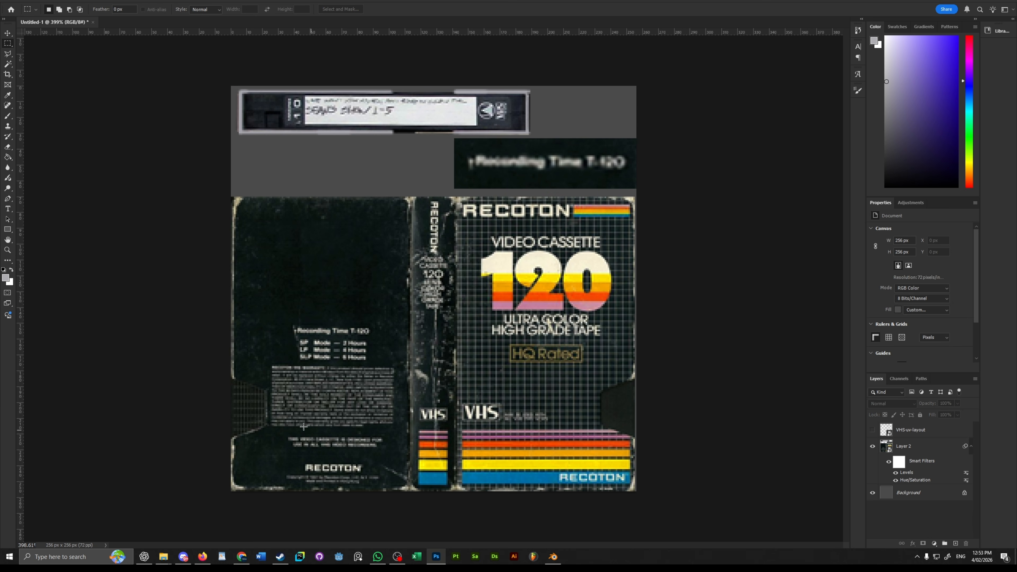
Place grunge 11.jpg from the Grunge Maps folder over the whole canvas and set its blend mode to Multiply
click(141, 517)
click(471, 225)
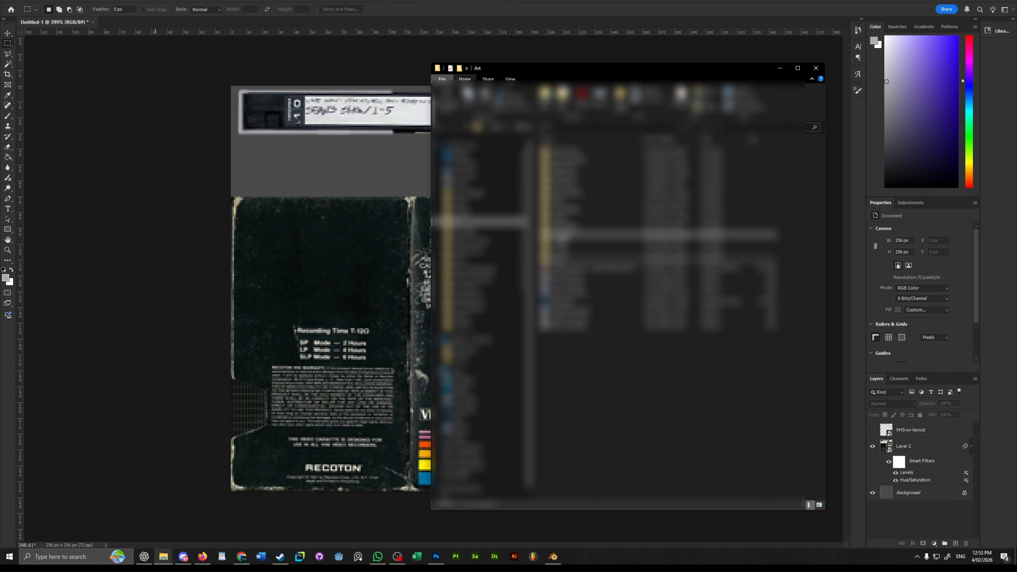
double_click(566, 226)
drag(642, 71, 795, 70)
scroll(806, 314, down, 6)
scroll(807, 314, up, 3)
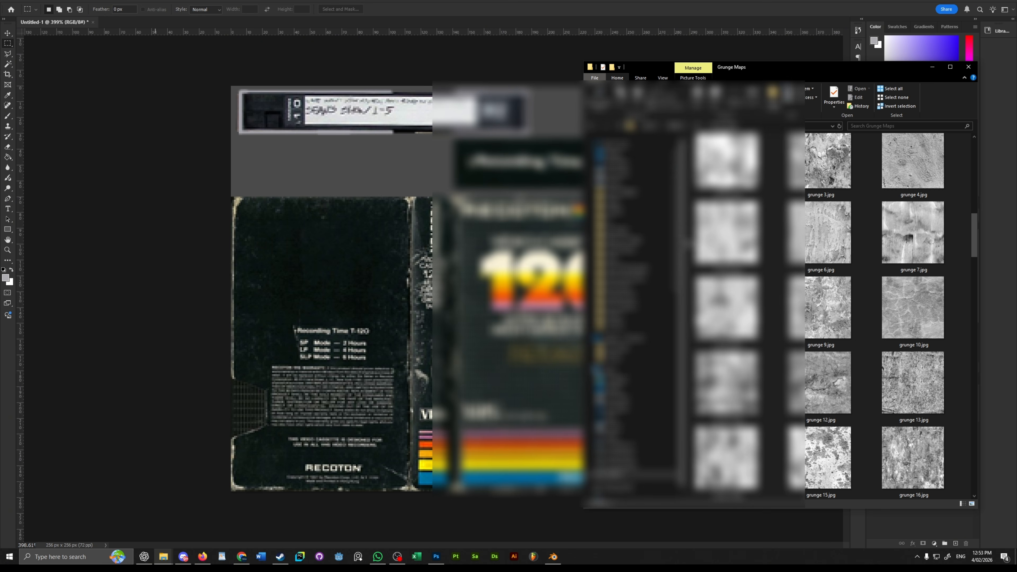
drag(729, 384, 512, 352)
key(Return)
click(892, 403)
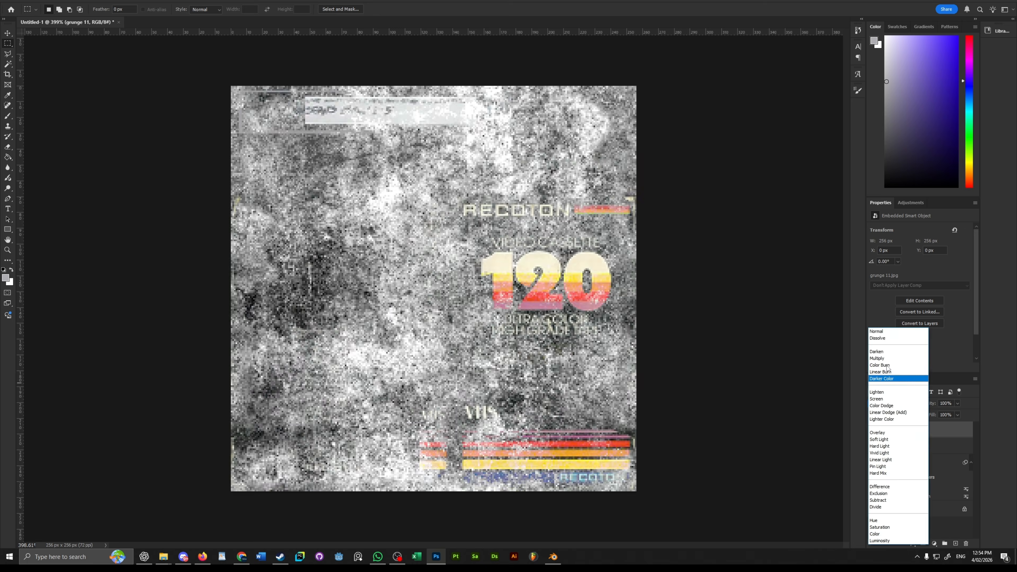
click(887, 356)
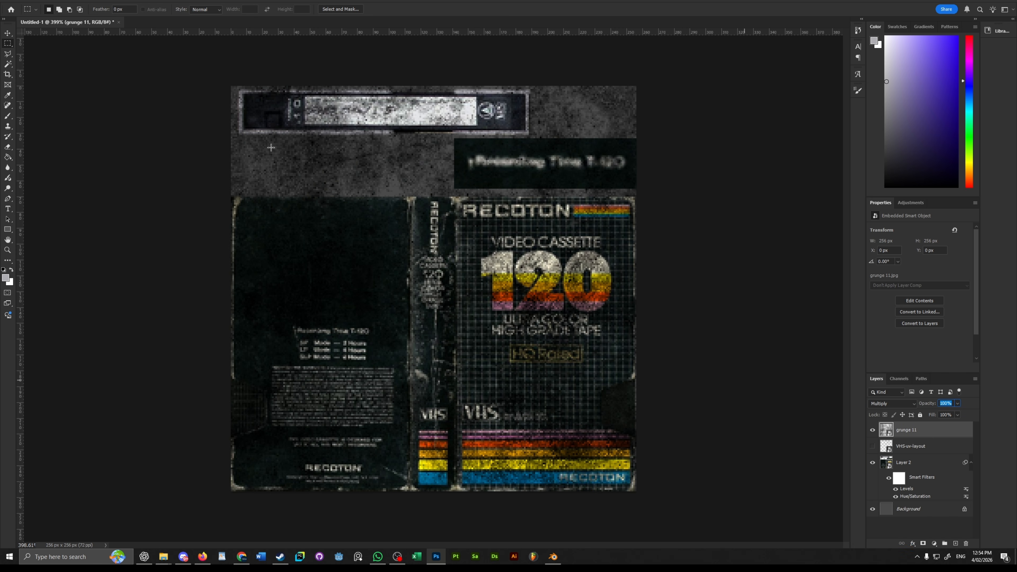
Pixelate the grunge 11 layer with a Mosaic filter at cell size 2 and lower its opacity over the artwork
click(873, 463)
click(116, 1)
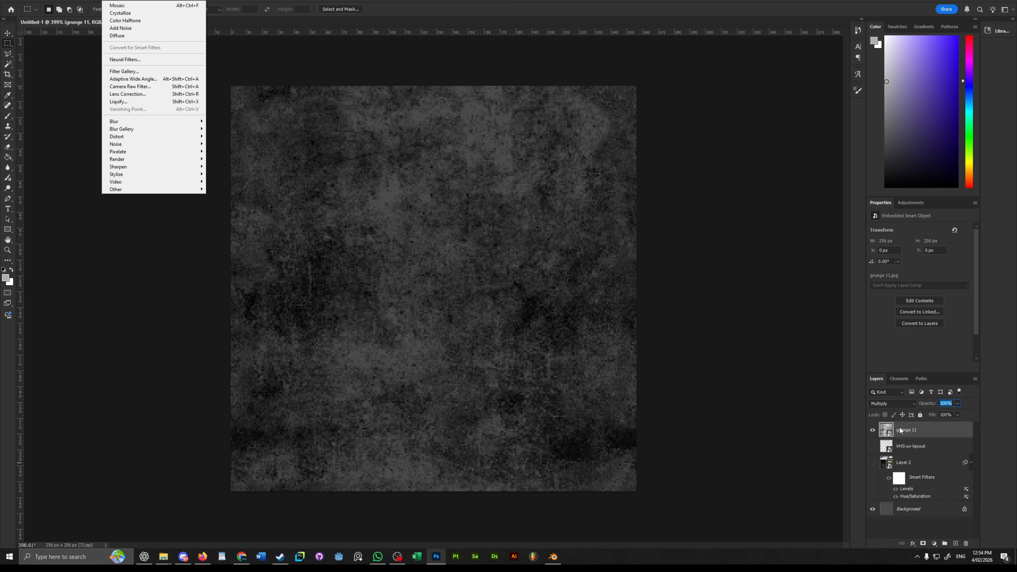
mouse_move(126, 152)
click(221, 189)
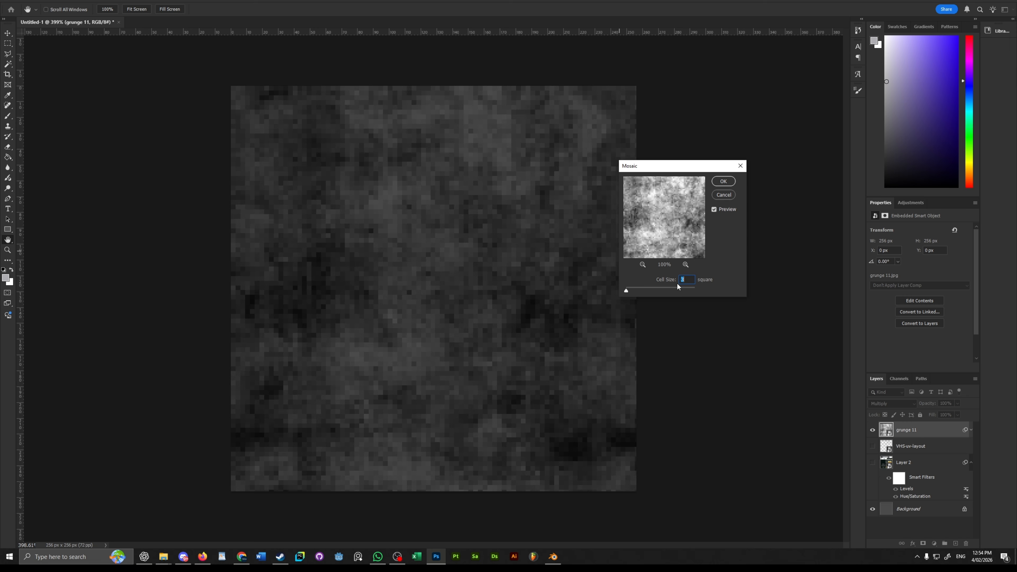
text(2)
key(Return)
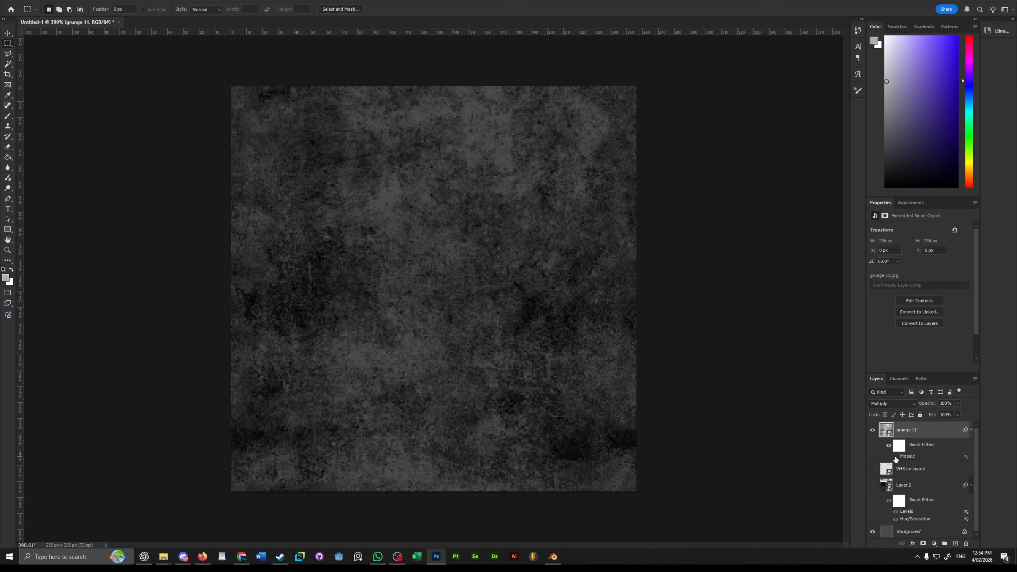
click(873, 484)
key(6)
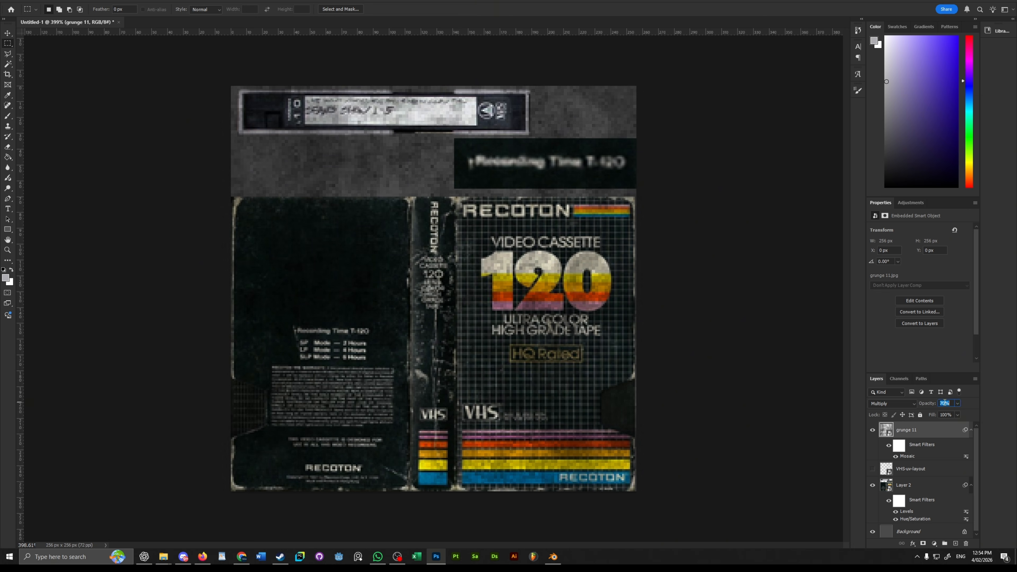
Pick grunge 14.jpg from the Grunge Maps folder and place it over the whole canvas as the uppermost layer
key(alt+Tab)
scroll(809, 386, down, 12)
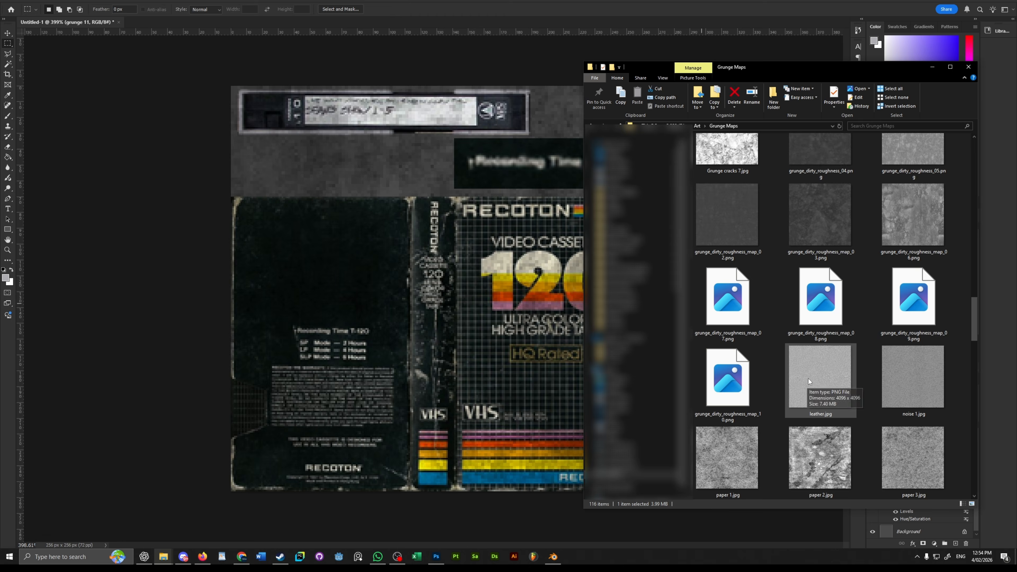
scroll(808, 372, up, 15)
scroll(808, 360, down, 6)
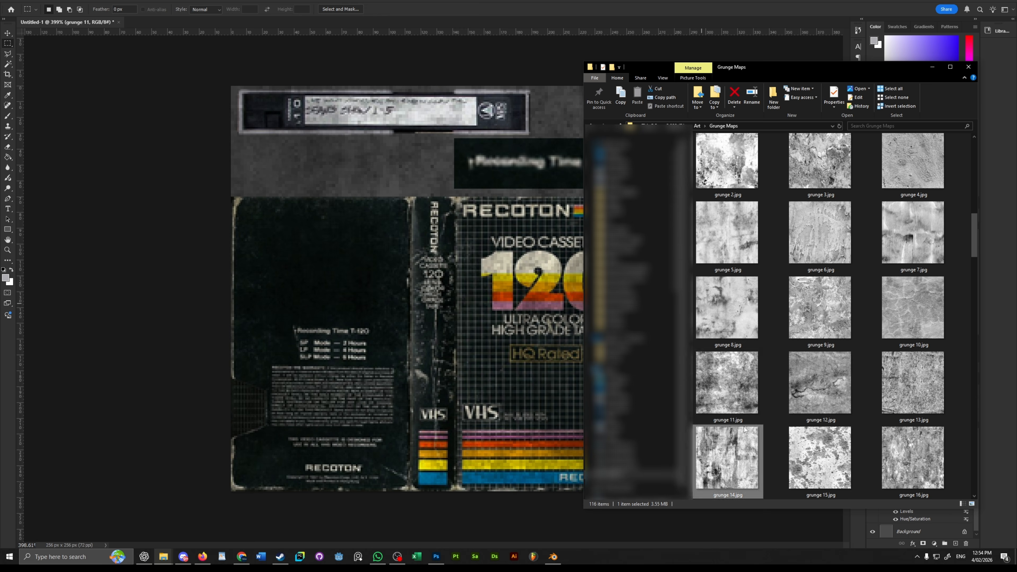
drag(741, 444, 747, 418)
key(alt+Tab)
key(Return)
Apply the Mosaic filter to the grunge 14 layer and set its blend mode to Multiply
click(105, 2)
click(120, 151)
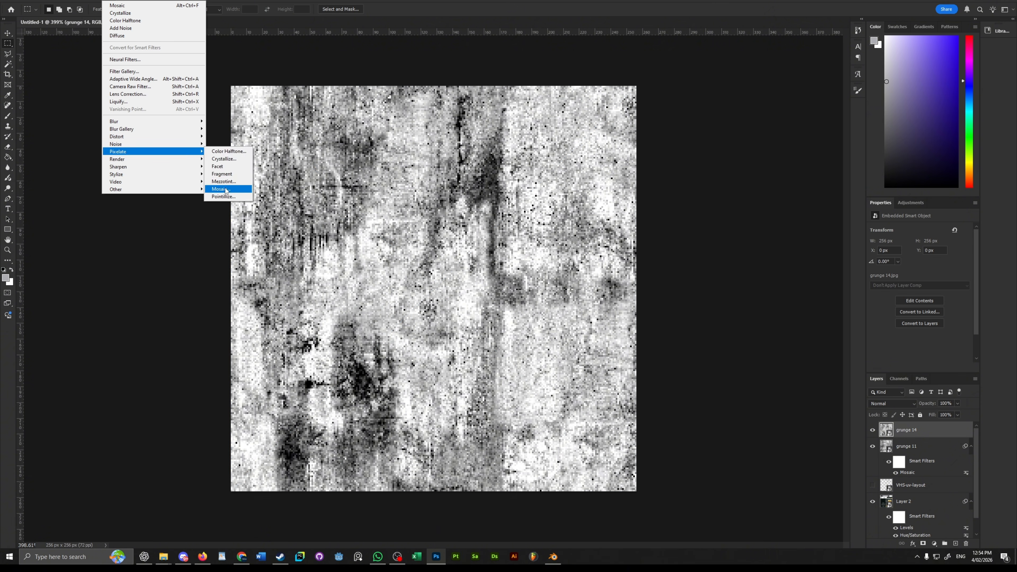
click(222, 189)
key(Return)
click(896, 404)
click(892, 359)
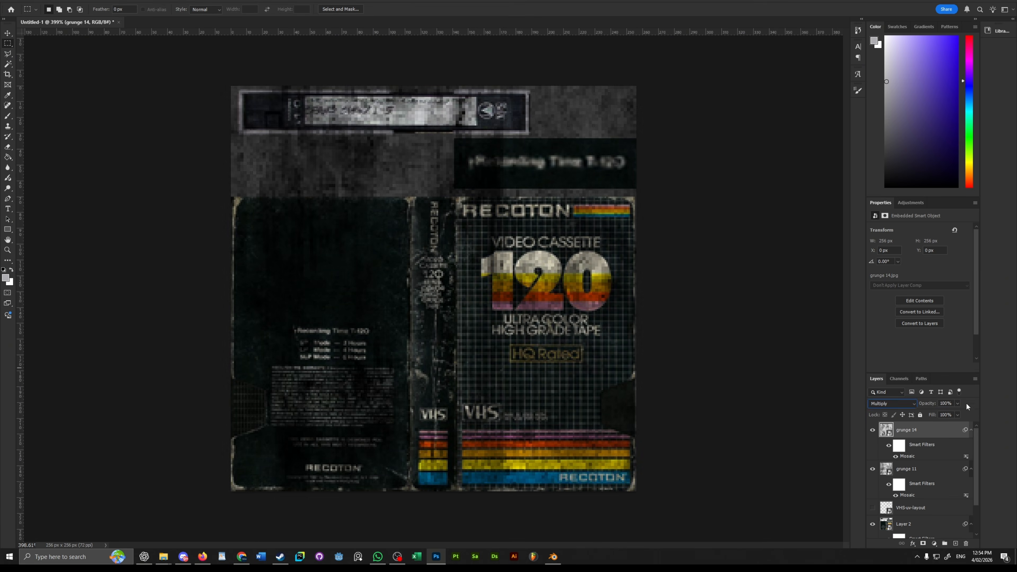
Lower the grunge 14 layer's opacity to 30% and rotate the layer by 180 degrees
click(947, 403)
text(40)
key(Return)
text(30)
key(Return)
key(ctrl+t)
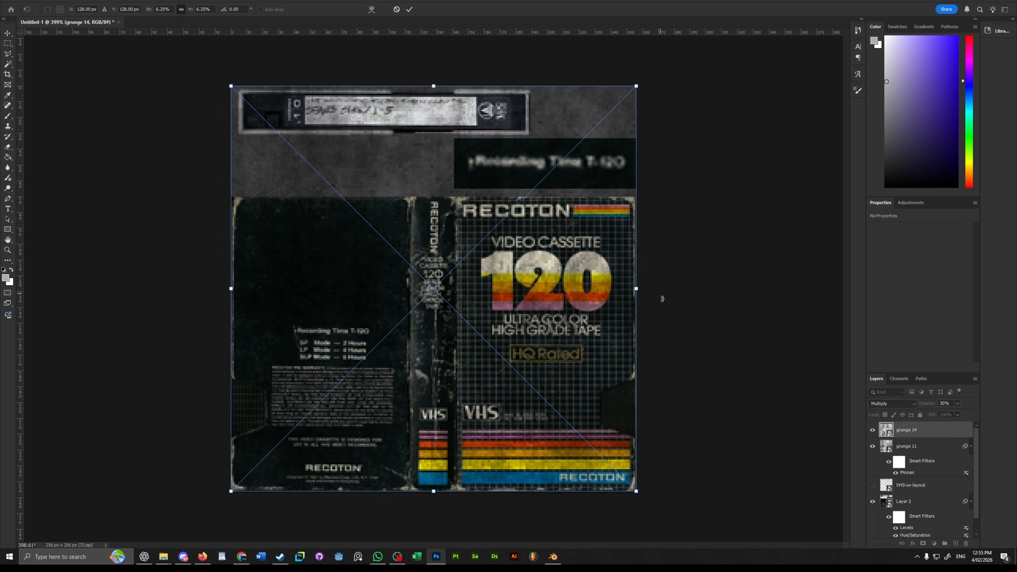
drag(663, 298, 204, 282)
key(Return)
Darken the grunge 14 layer with a Levels adjustment by raising the black input level
key(ctrl+l)
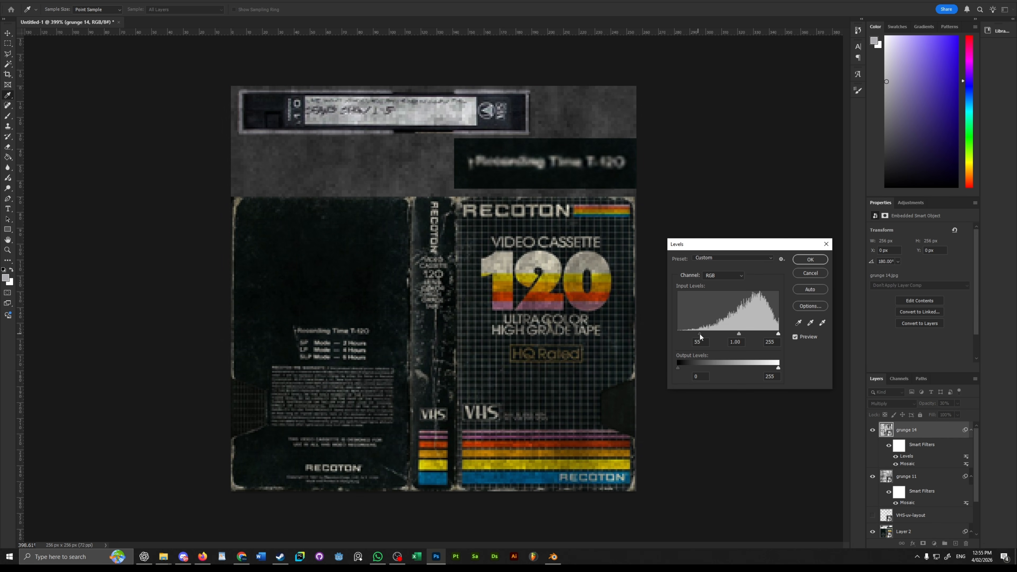
drag(700, 338, 747, 335)
key(Return)
scroll(735, 323, down, 4)
scroll(736, 324, up, 2)
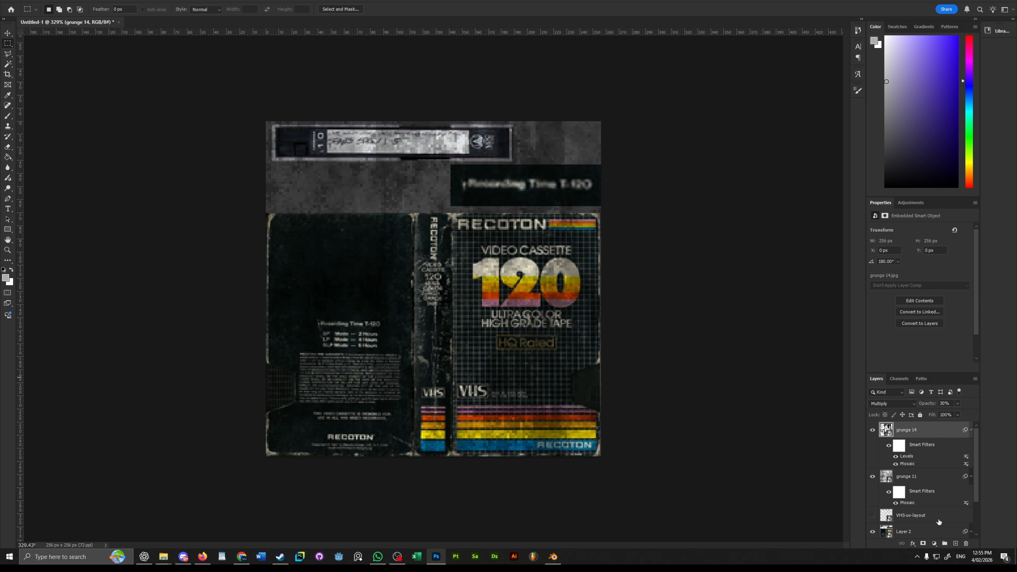
Brighten the Layer 2 artwork with an additional Levels adjustment
click(939, 528)
key(ctrl+l)
key(Return)
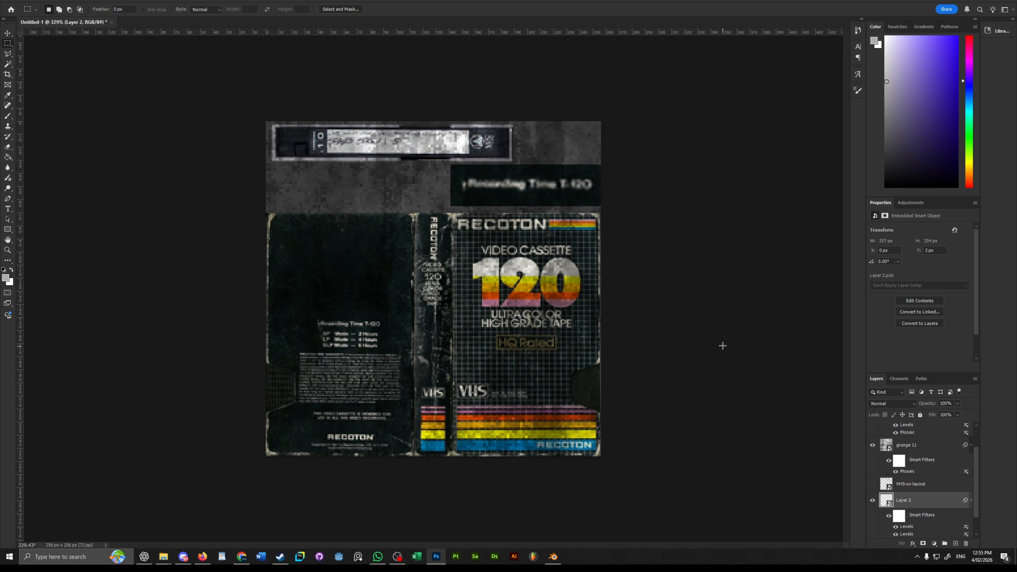
Move the VHS-uv-layout layer above the grunge layers and group grunge 14 and grunge 11 as grunge-maps
click(873, 485)
click(873, 484)
drag(900, 484, 920, 423)
click(916, 447)
shift+click(917, 491)
click(945, 544)
double_click(899, 445)
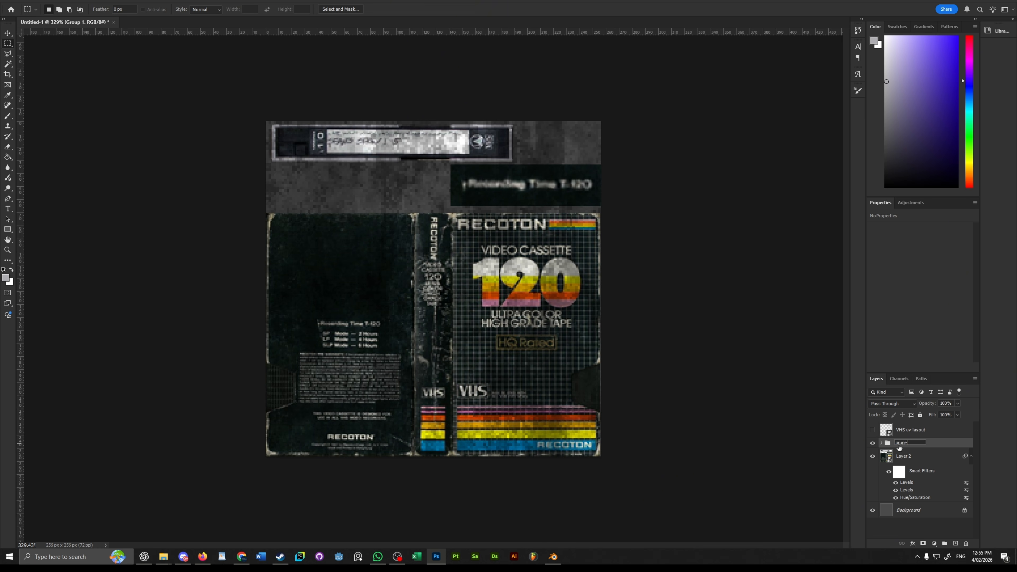
click(899, 456)
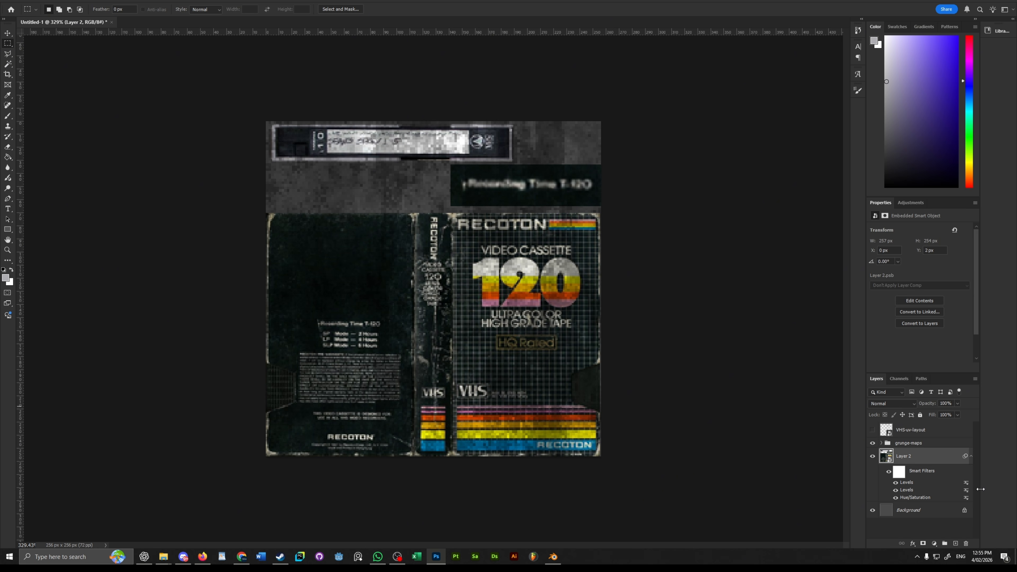
Try the Mosaic filter on Layer 2 at cell sizes 5, 3 and 2
click(115, 2)
click(229, 191)
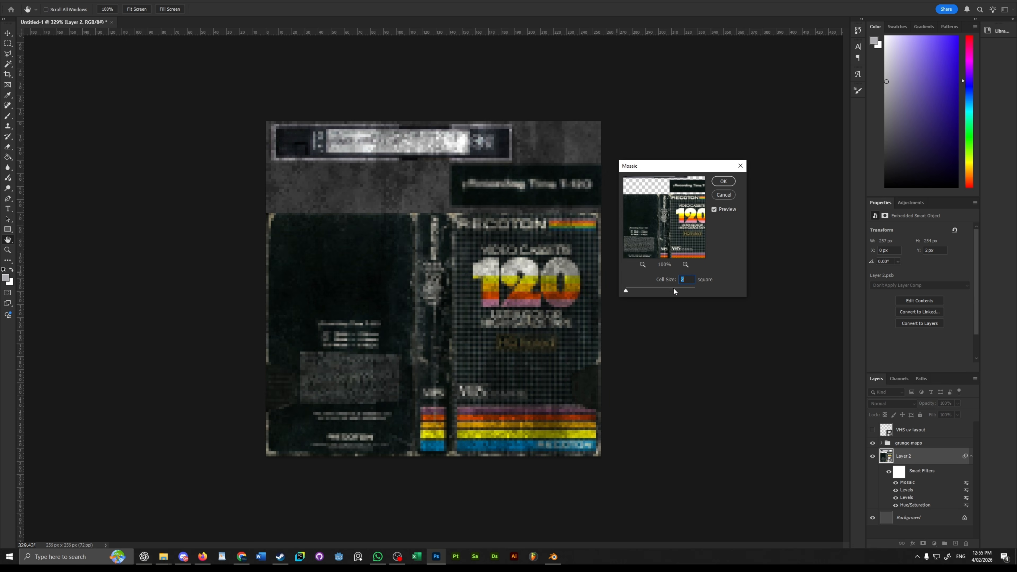
text(5)
text(3)
text(2)
click(509, 197)
key(Escape)
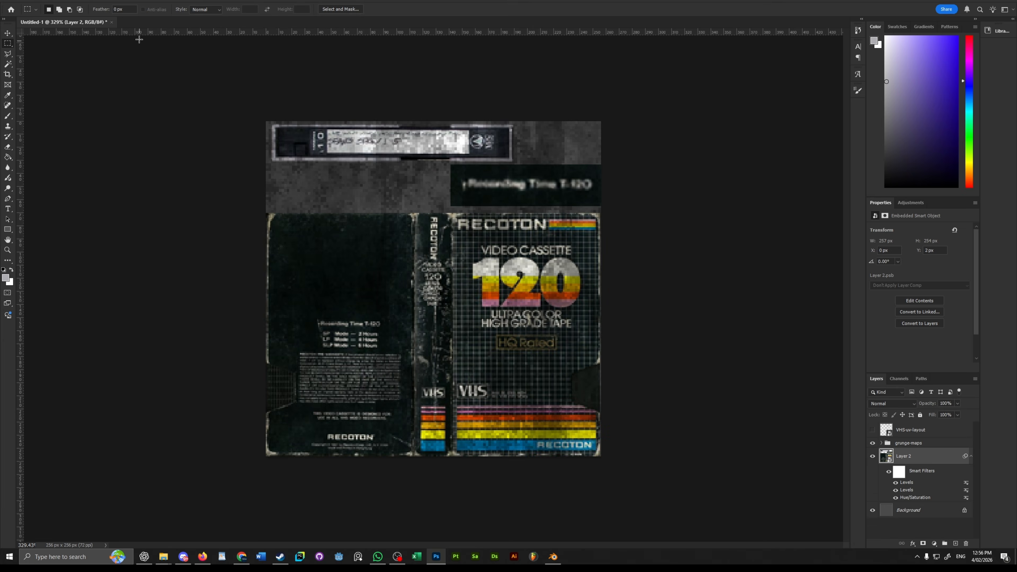
Apply the Diffuse filter to Layer 2 in Anisotropic mode
click(111, 1)
mouse_move(134, 174)
click(222, 173)
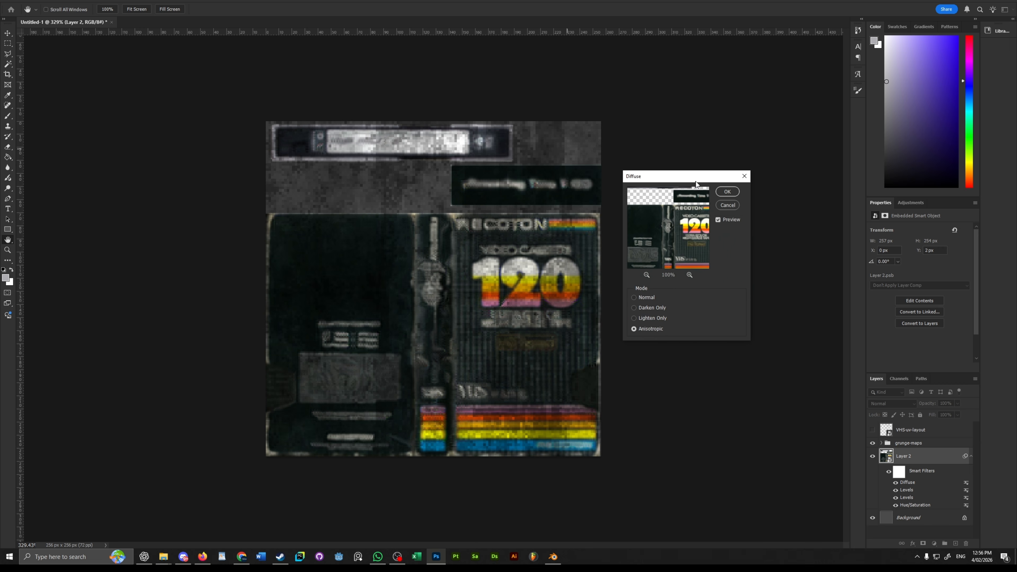
click(739, 194)
key(m)
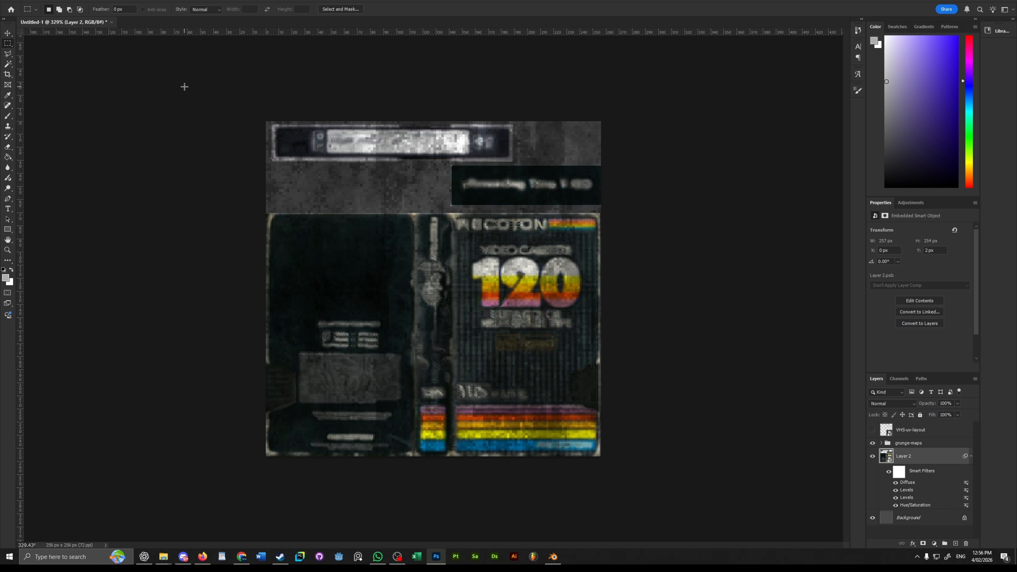
Pixelate Layer 2 with a Mosaic filter over the Diffuse filter and inspect the artwork
click(110, 0)
mouse_move(132, 152)
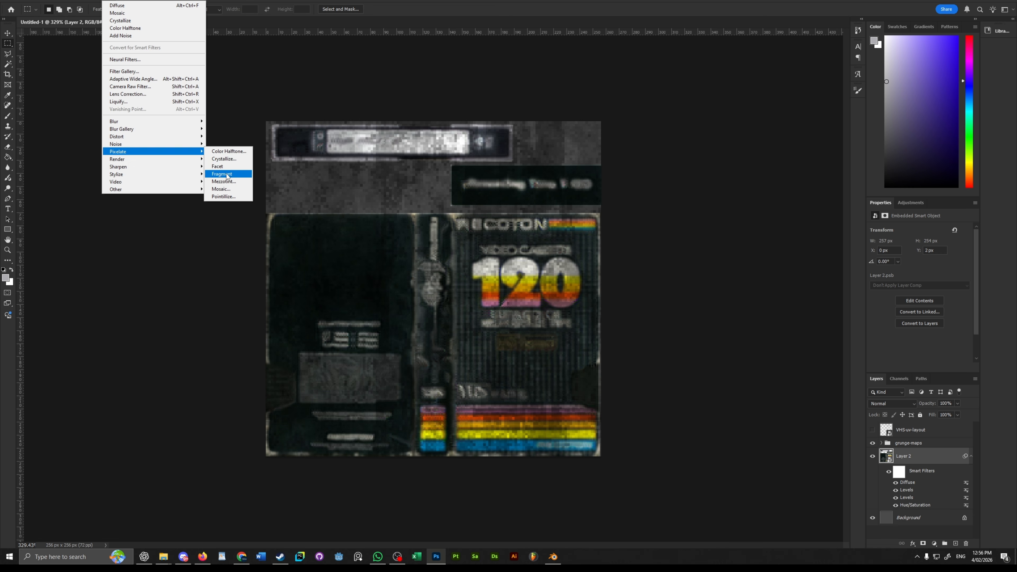
click(229, 188)
click(723, 181)
scroll(586, 322, down, 8)
scroll(591, 325, up, 9)
scroll(591, 324, down, 2)
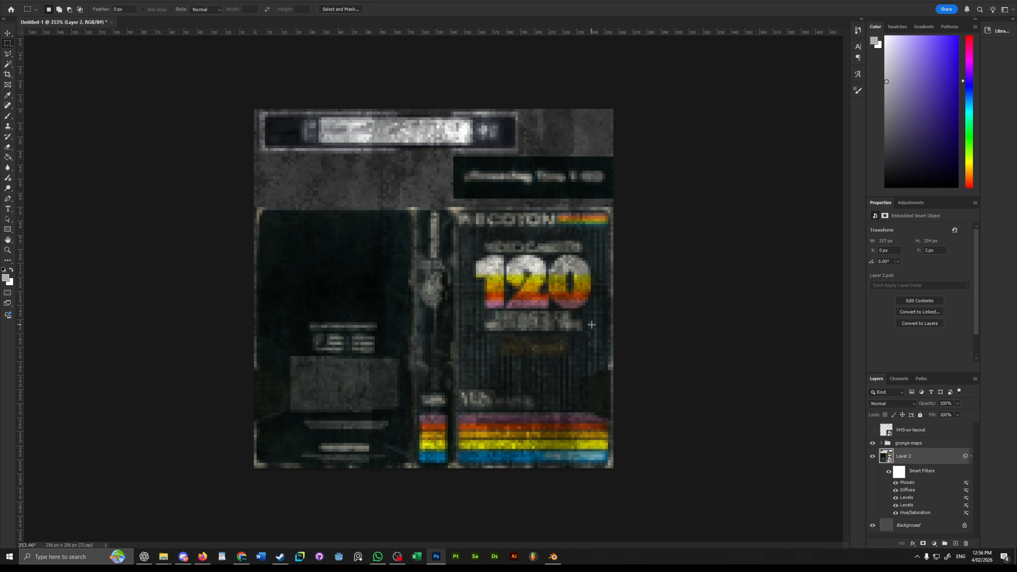
scroll(524, 320, up, 1)
scroll(518, 316, down, 1)
scroll(519, 316, up, 1)
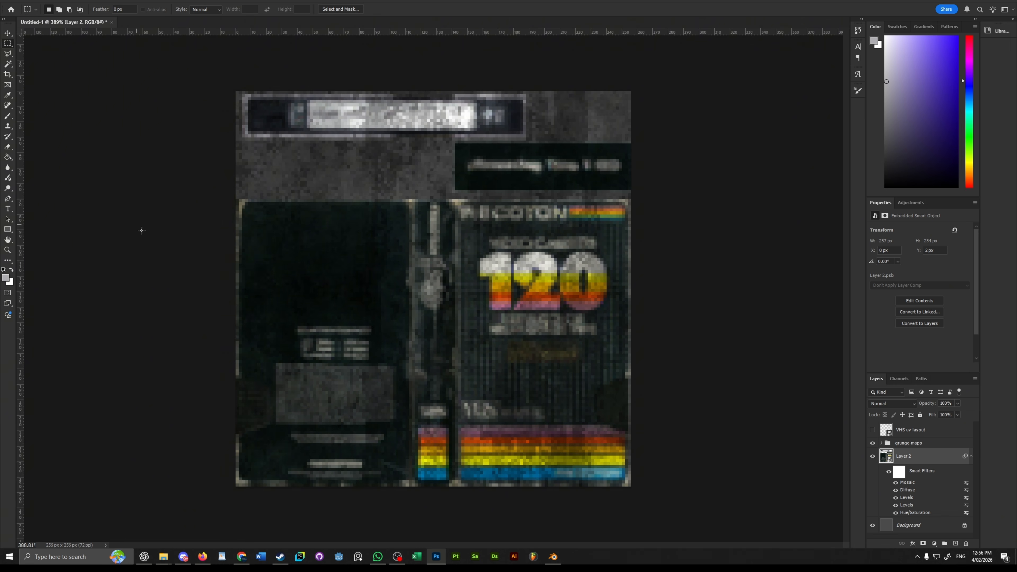
Create a layer named grime above Layer 2 and brush pale wear along the tape spine's edges
key(ctrl+shift+n)
text(grime)
key(Return)
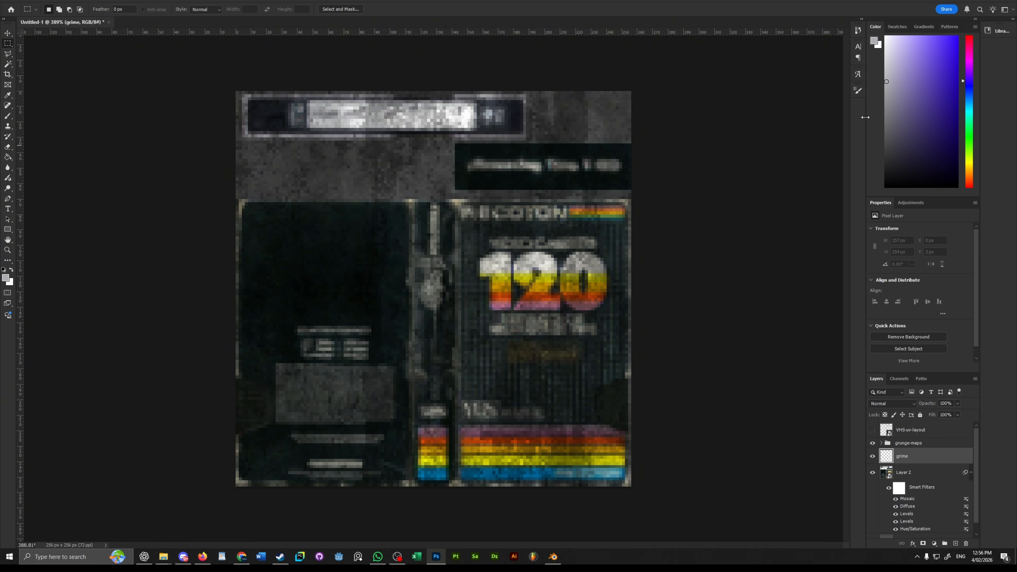
key(b)
click(969, 170)
click(901, 78)
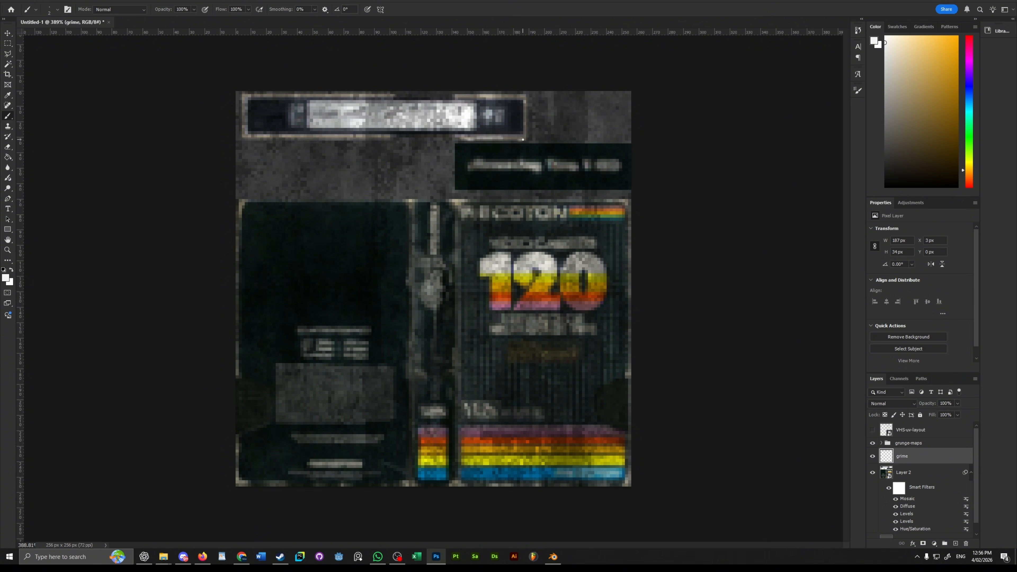
Use a darker tan brush colour for the spine's edge wear and set the grime layer's opacity to 50%
click(906, 108)
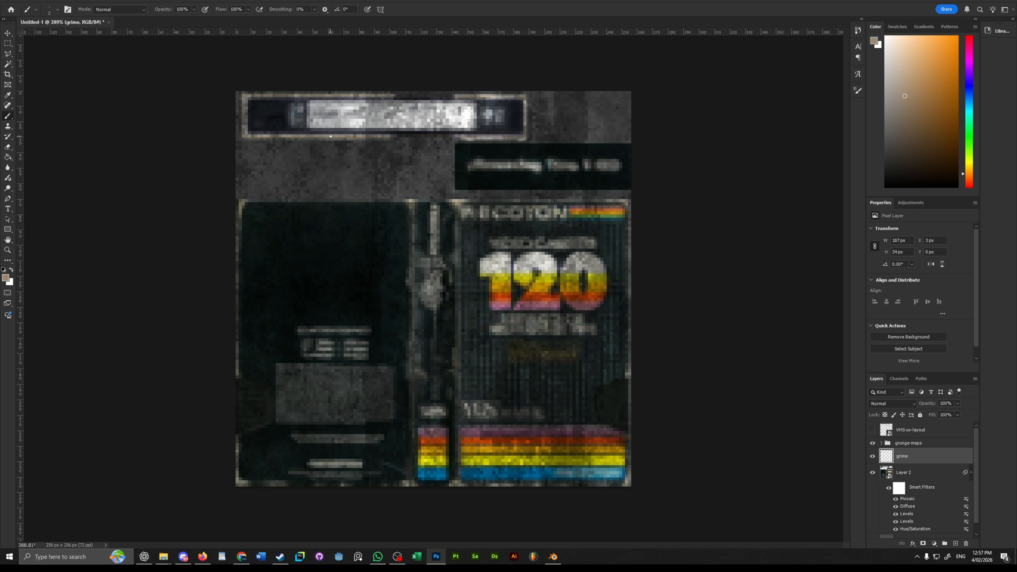
text(50)
key(Return)
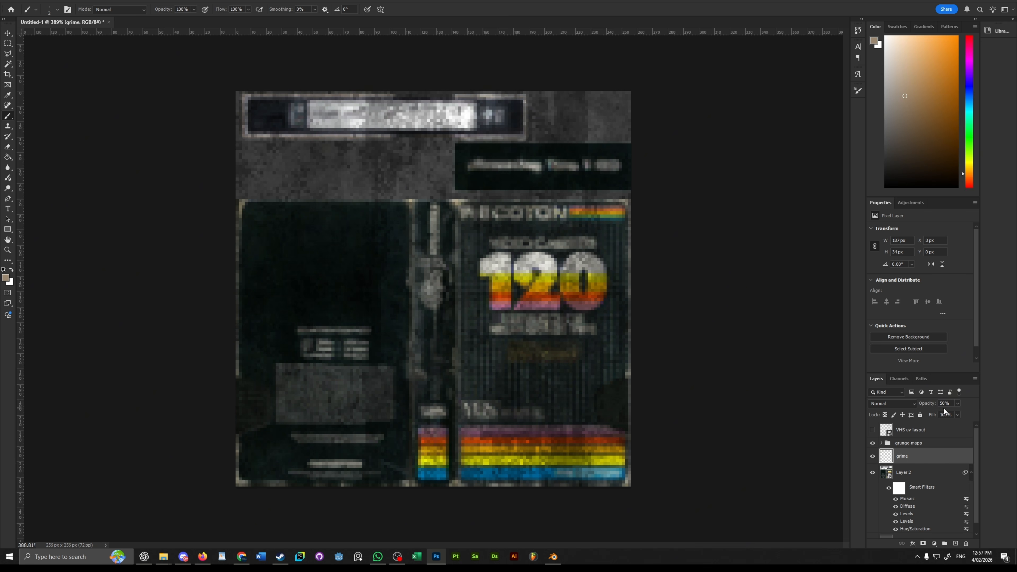
Quick-export the finished texture as vhs tape.png in the Image Textures folder
click(17, 2)
mouse_move(33, 134)
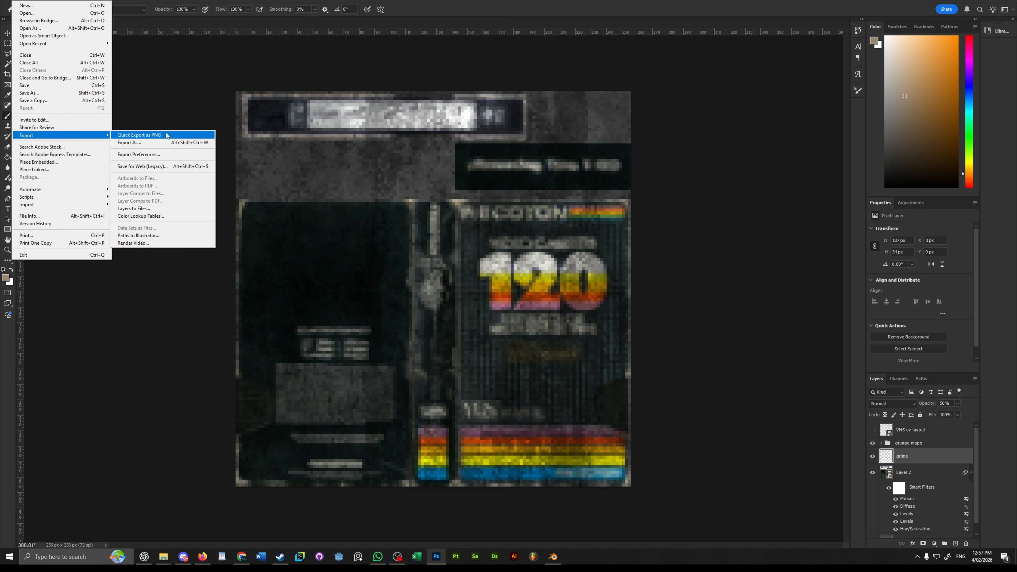
click(166, 134)
text(V)
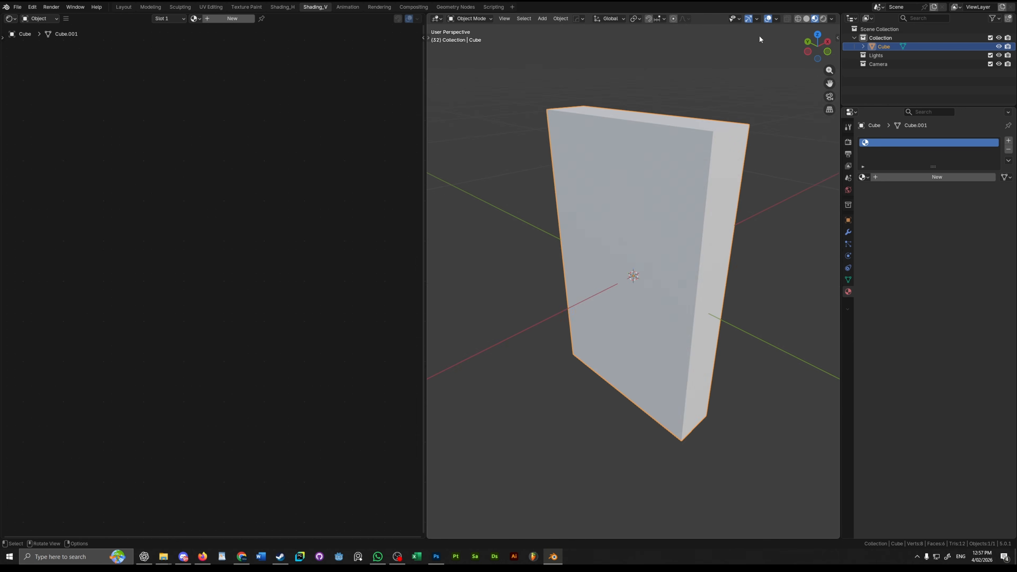
In Blender, create a new material on the cube and name it vhs_texture
click(232, 19)
double_click(214, 18)
text(vhs_texture)
key(Return)
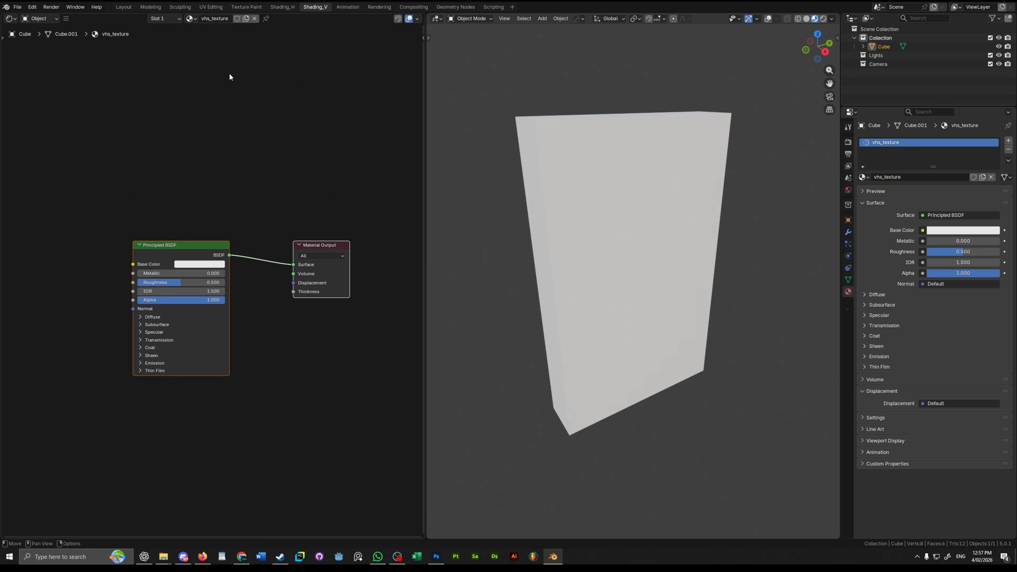
Add vhs tape.png from the Image Textures folder as the material's base color and set roughness to 0.8
mouse_move(163, 557)
click(162, 521)
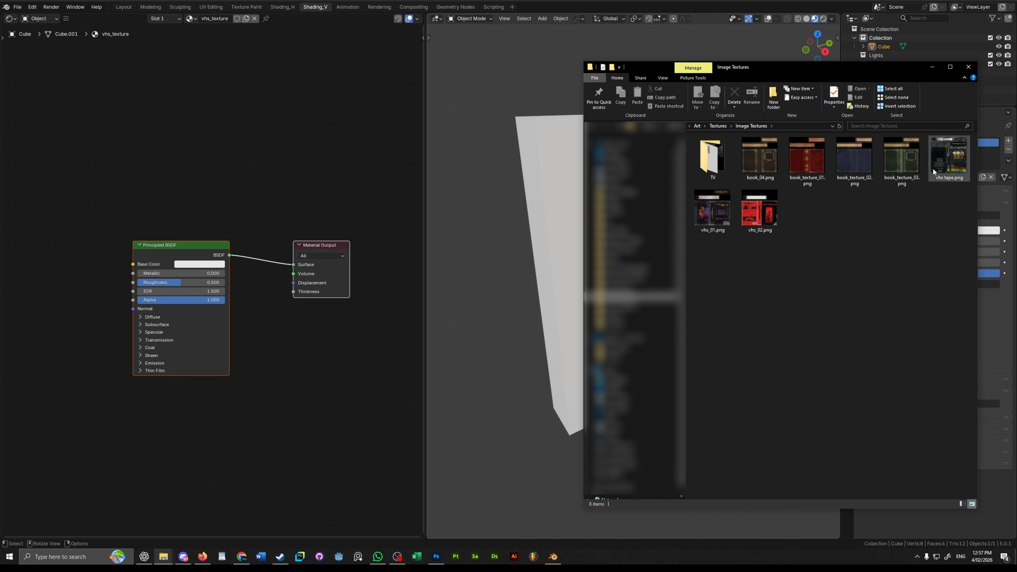
click(214, 284)
text(0.8)
key(Return)
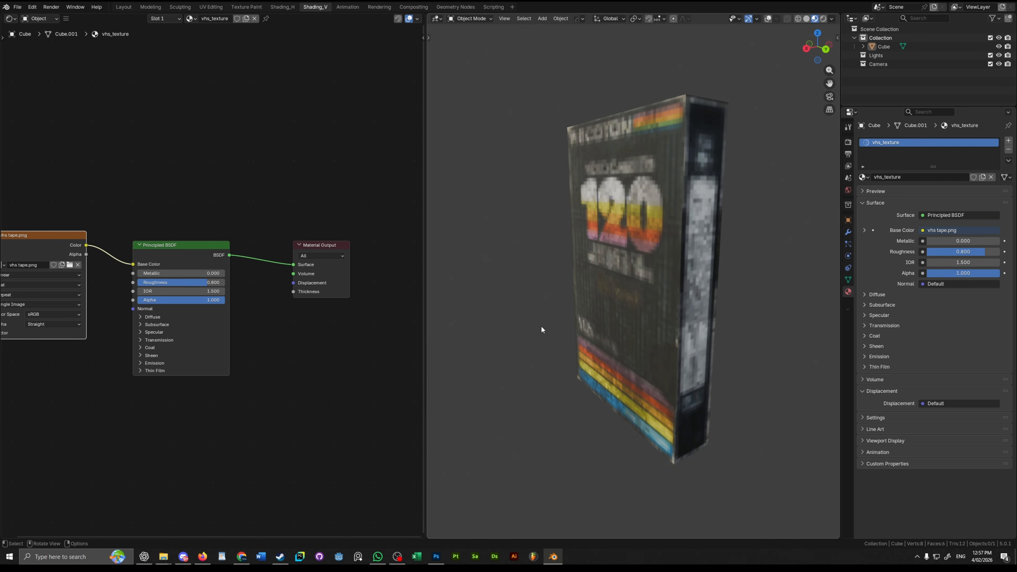